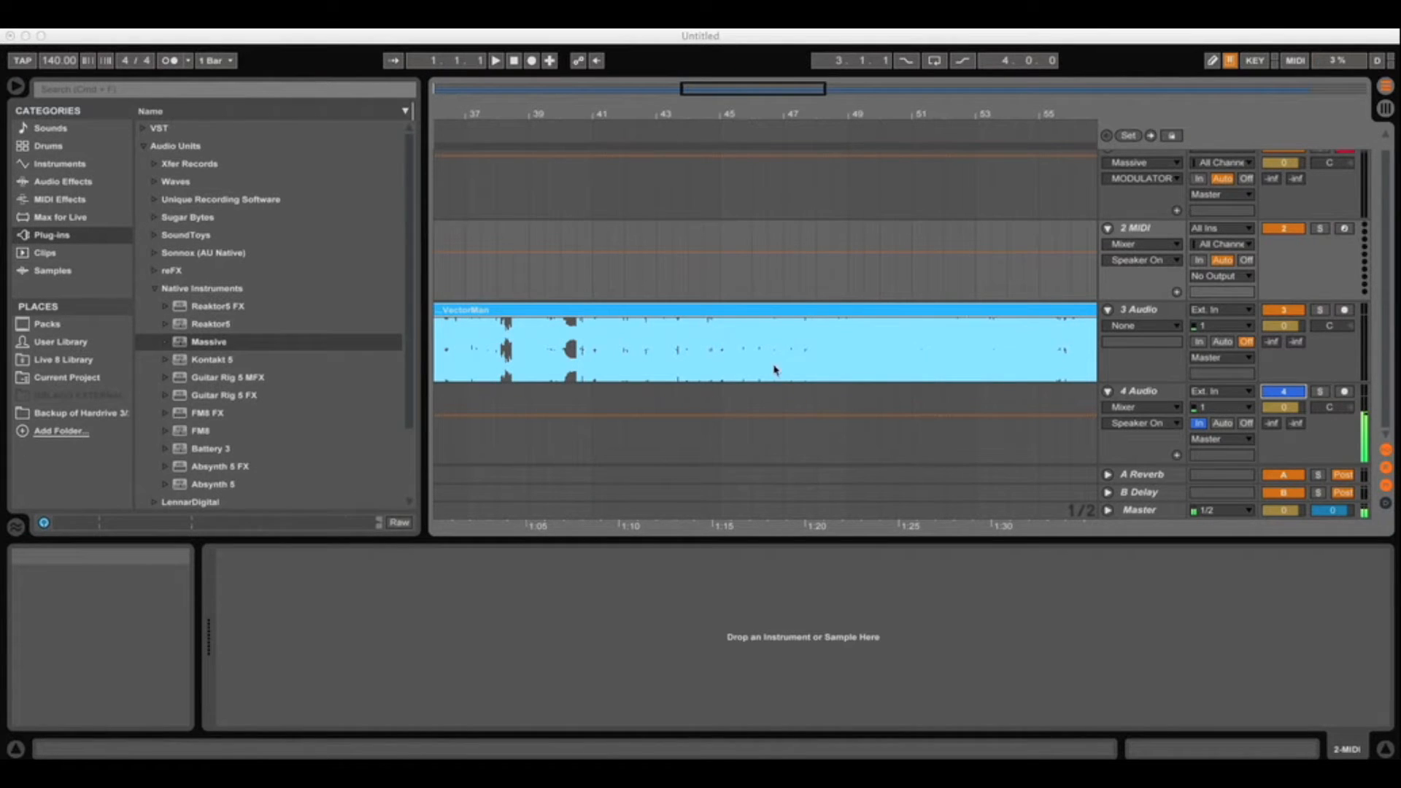
Select the empty 2 MIDI track in the Arrangement view
scroll(1175, 162, up, 1)
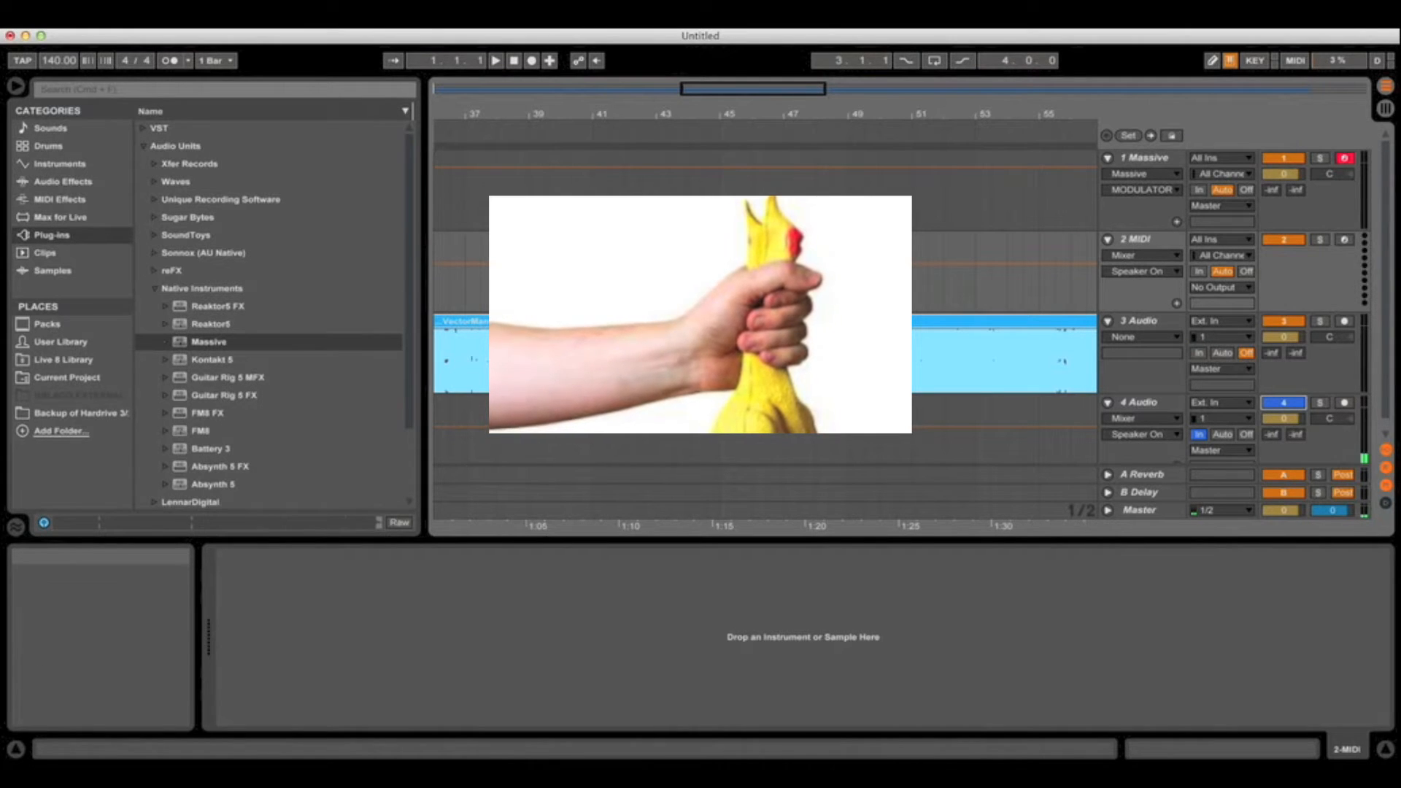
click(1144, 243)
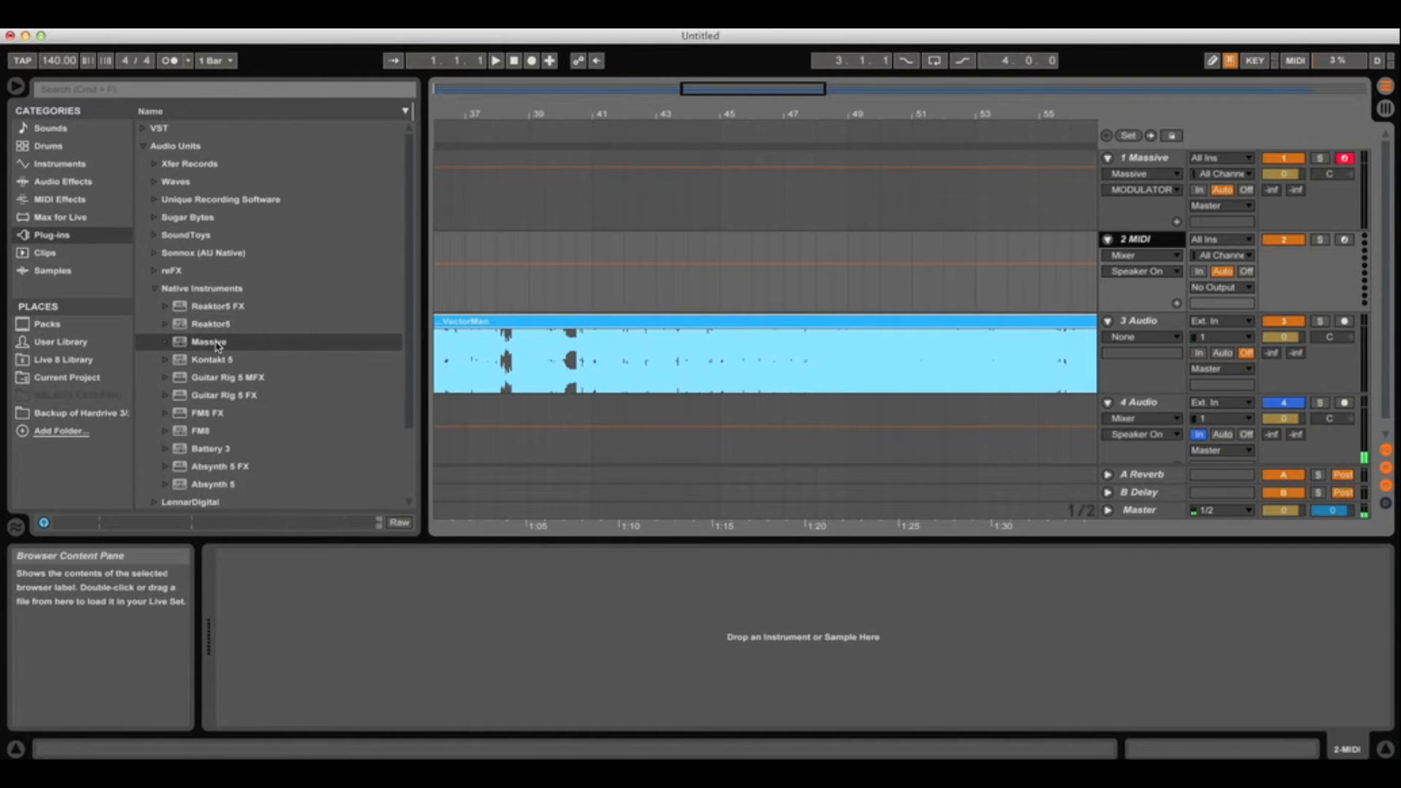
Load Massive onto the 2 MIDI track and position its editor window in clear view
drag(216, 342, 623, 278)
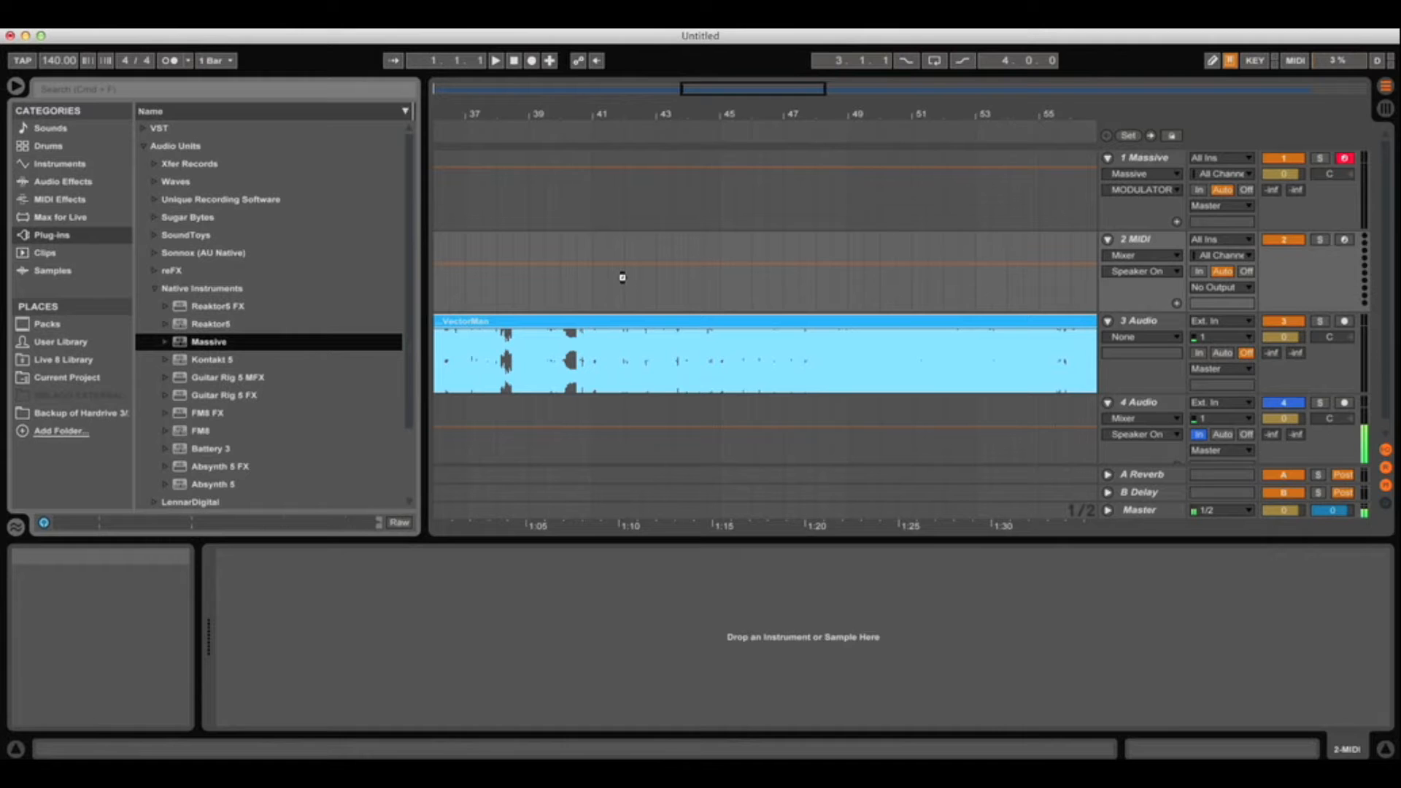
drag(817, 310, 613, 156)
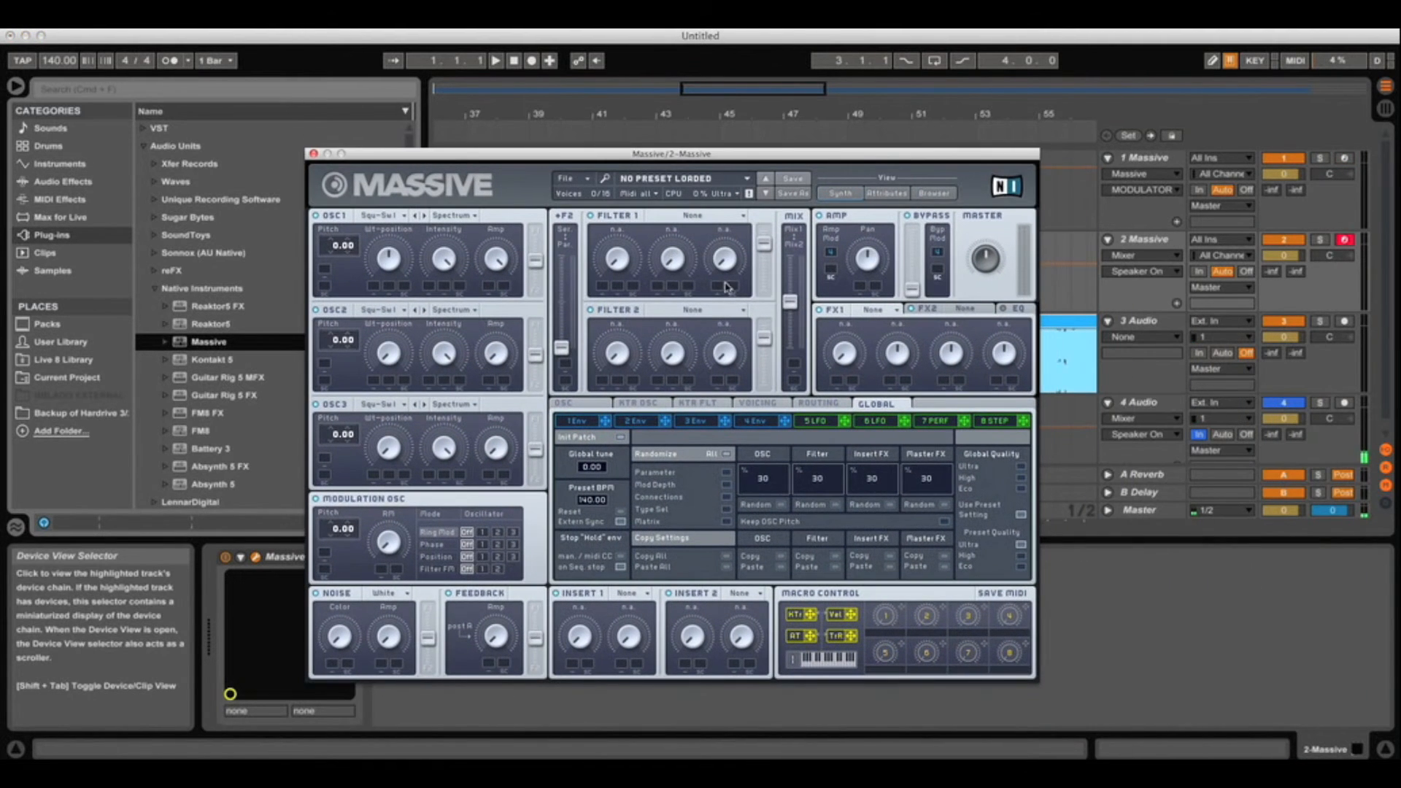
drag(714, 162, 774, 190)
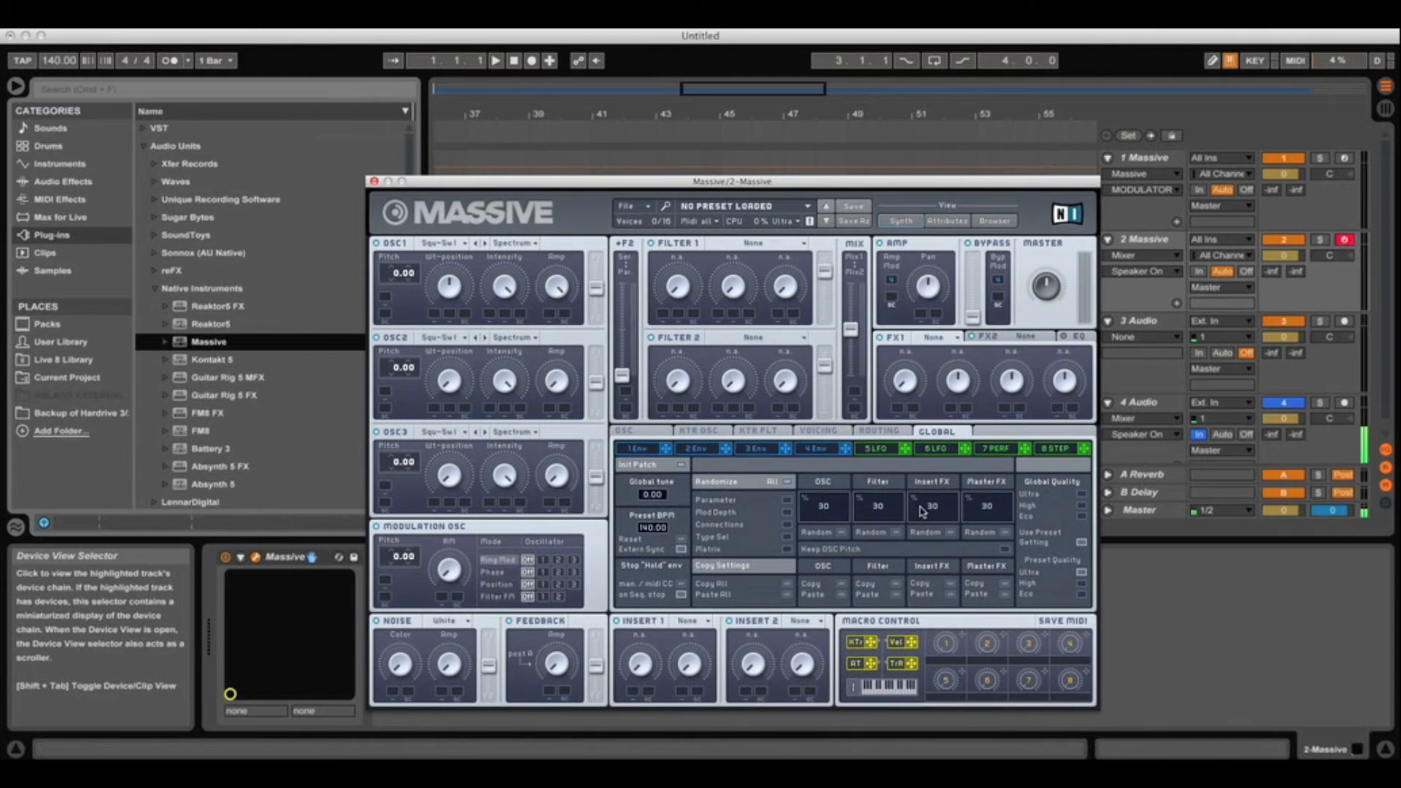
Give envelope 4 a longer attack and raise its decay level to full
click(816, 448)
drag(698, 580, 697, 580)
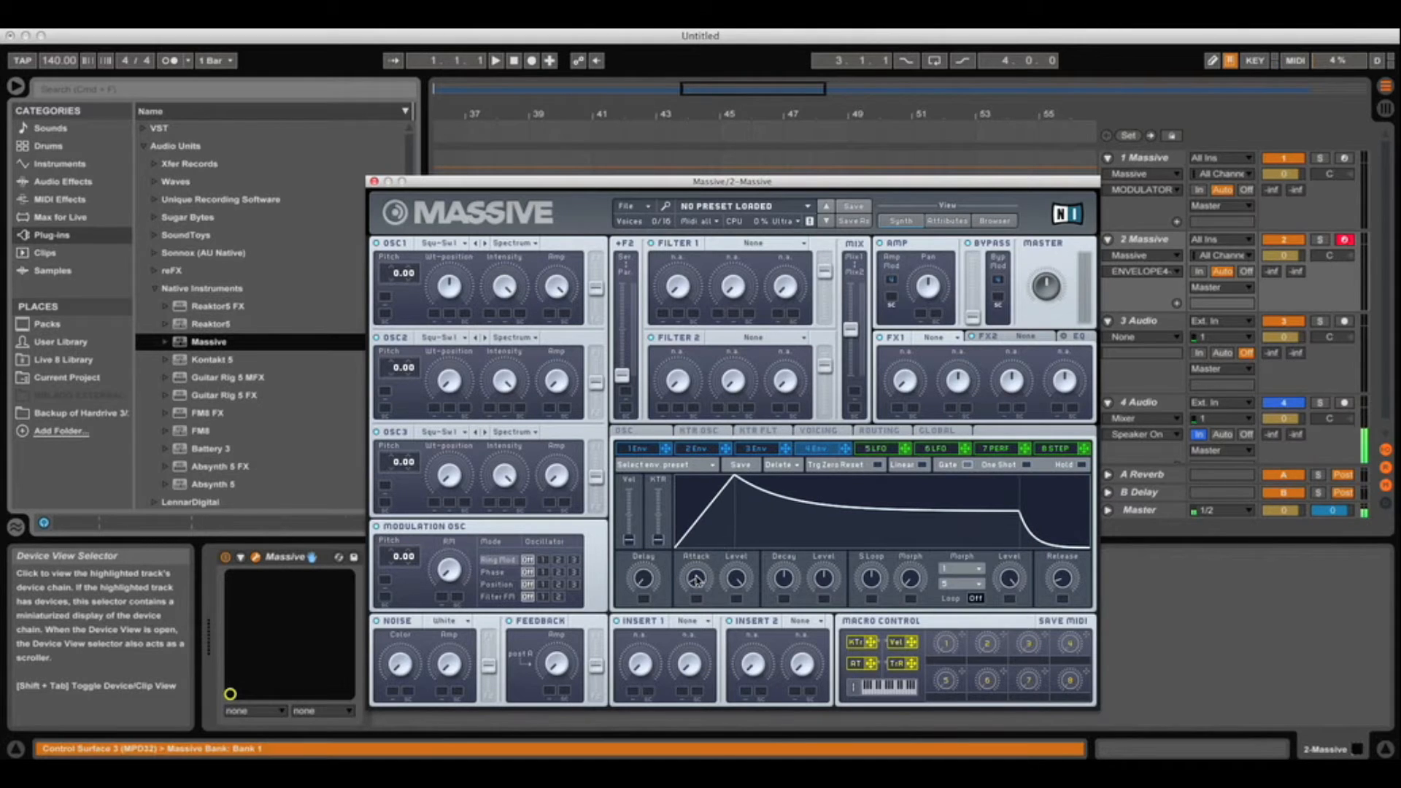
drag(824, 580, 843, 435)
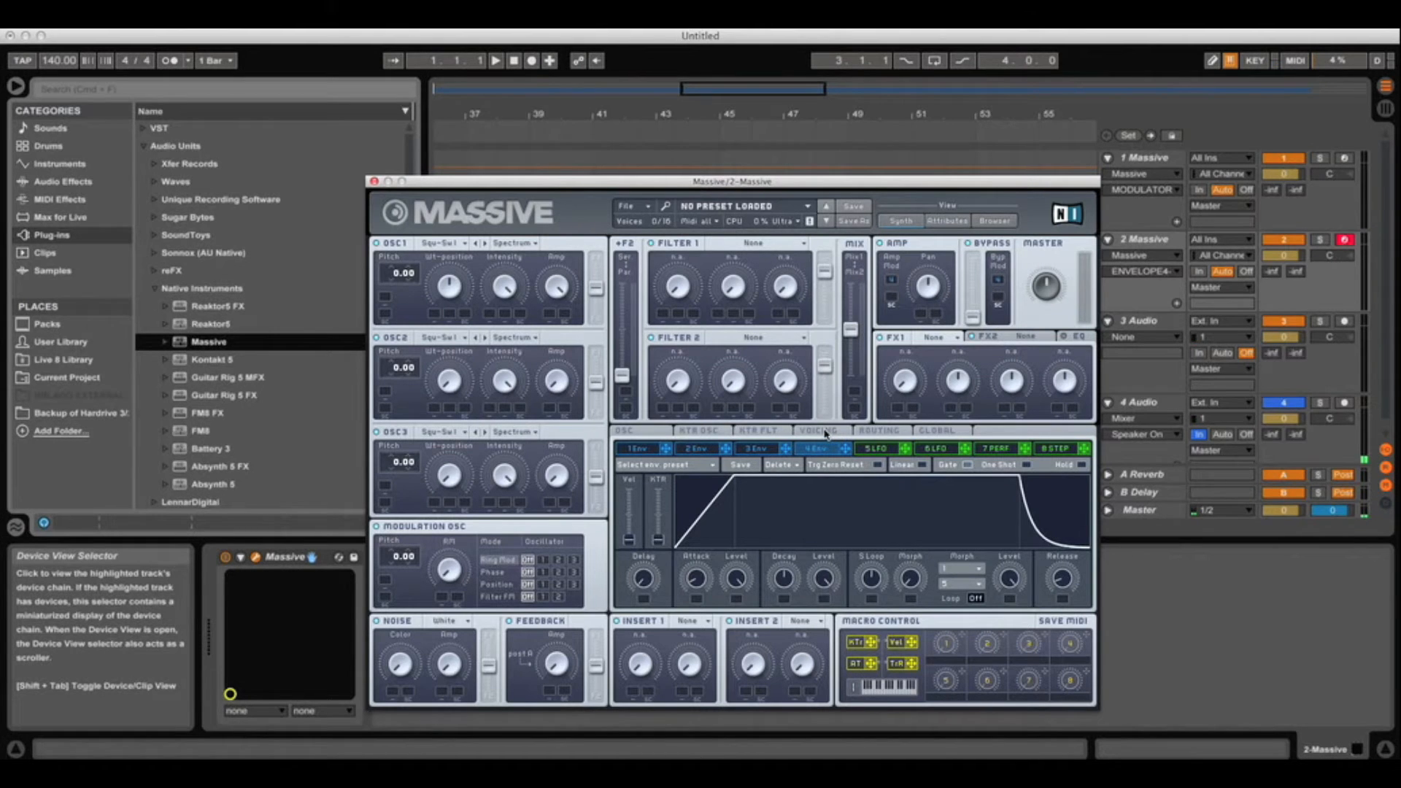
Set voicing to 4 unison voices, Monophon, with Pan Position spread enabled and adjusted
click(826, 432)
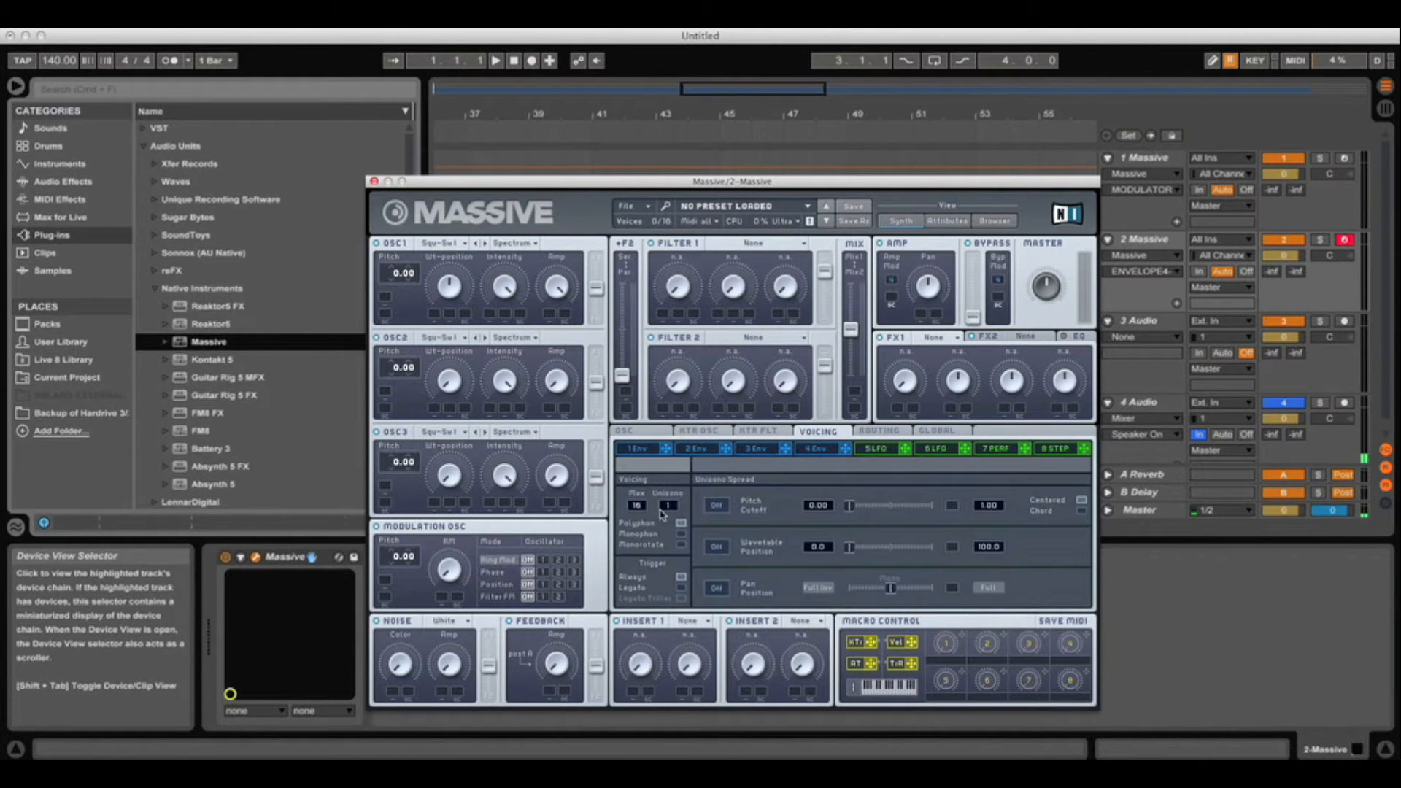
drag(668, 510, 673, 502)
click(682, 536)
click(718, 588)
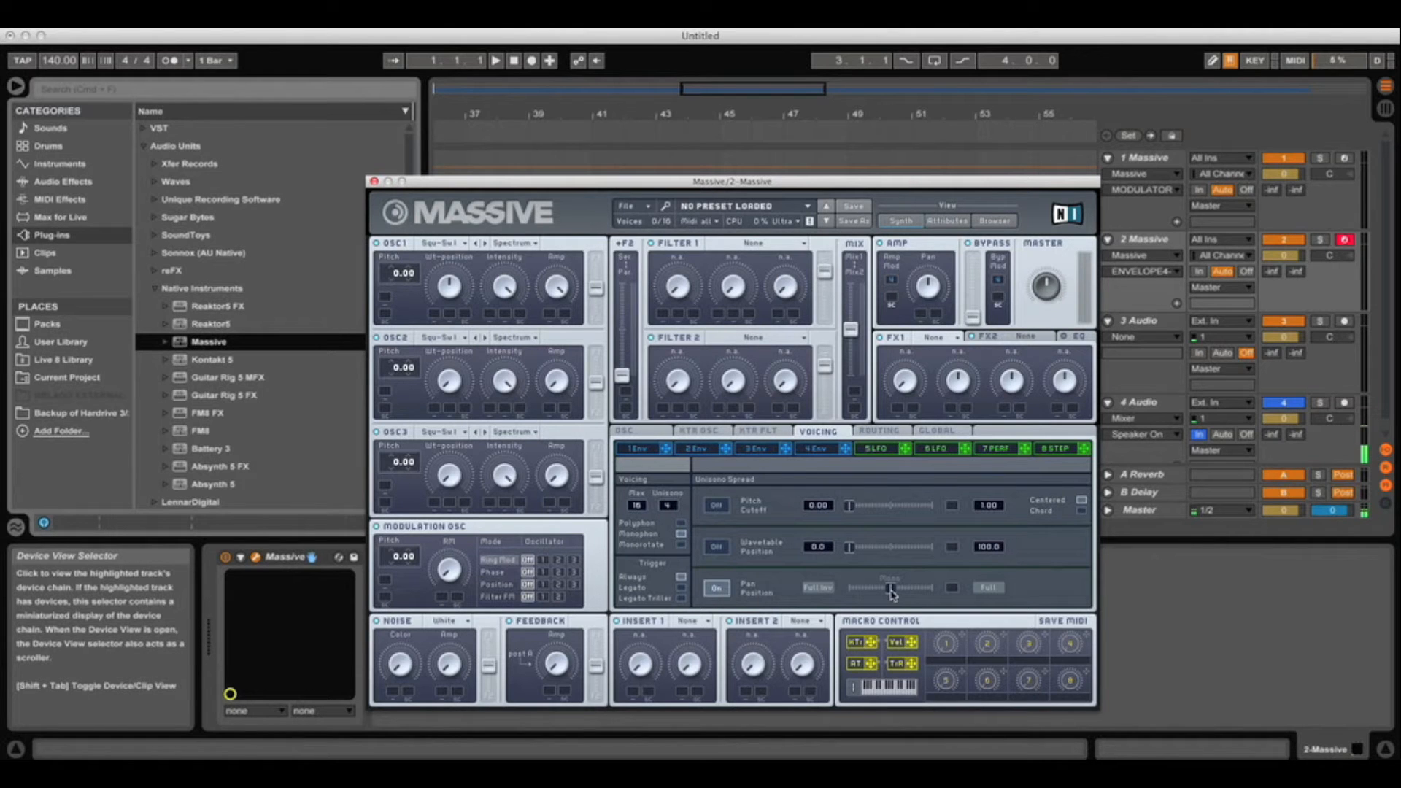
drag(891, 593, 880, 590)
Put oscillator 1 on Digi Cook III in Bend- mode, adjusting Wt-position and Intensity
click(464, 246)
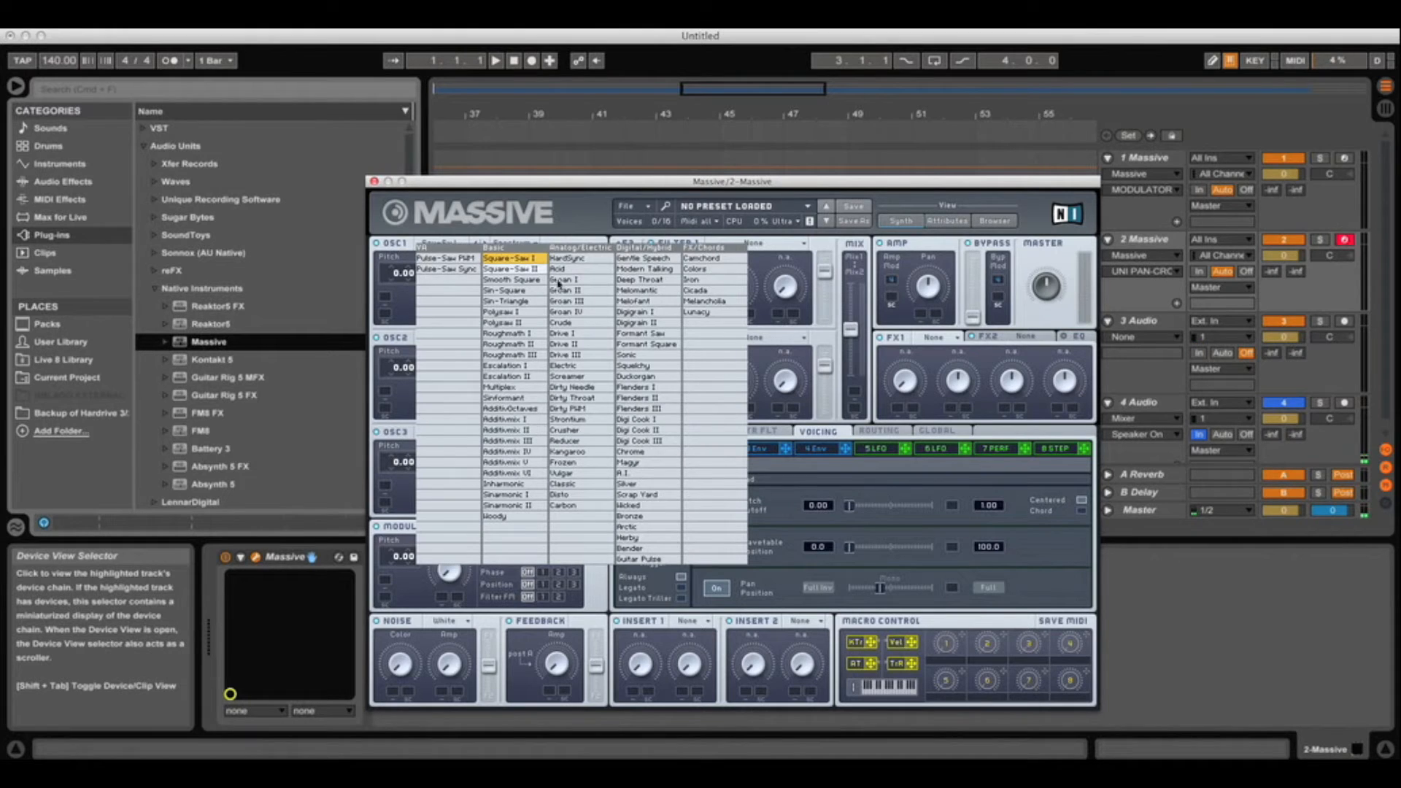
click(656, 443)
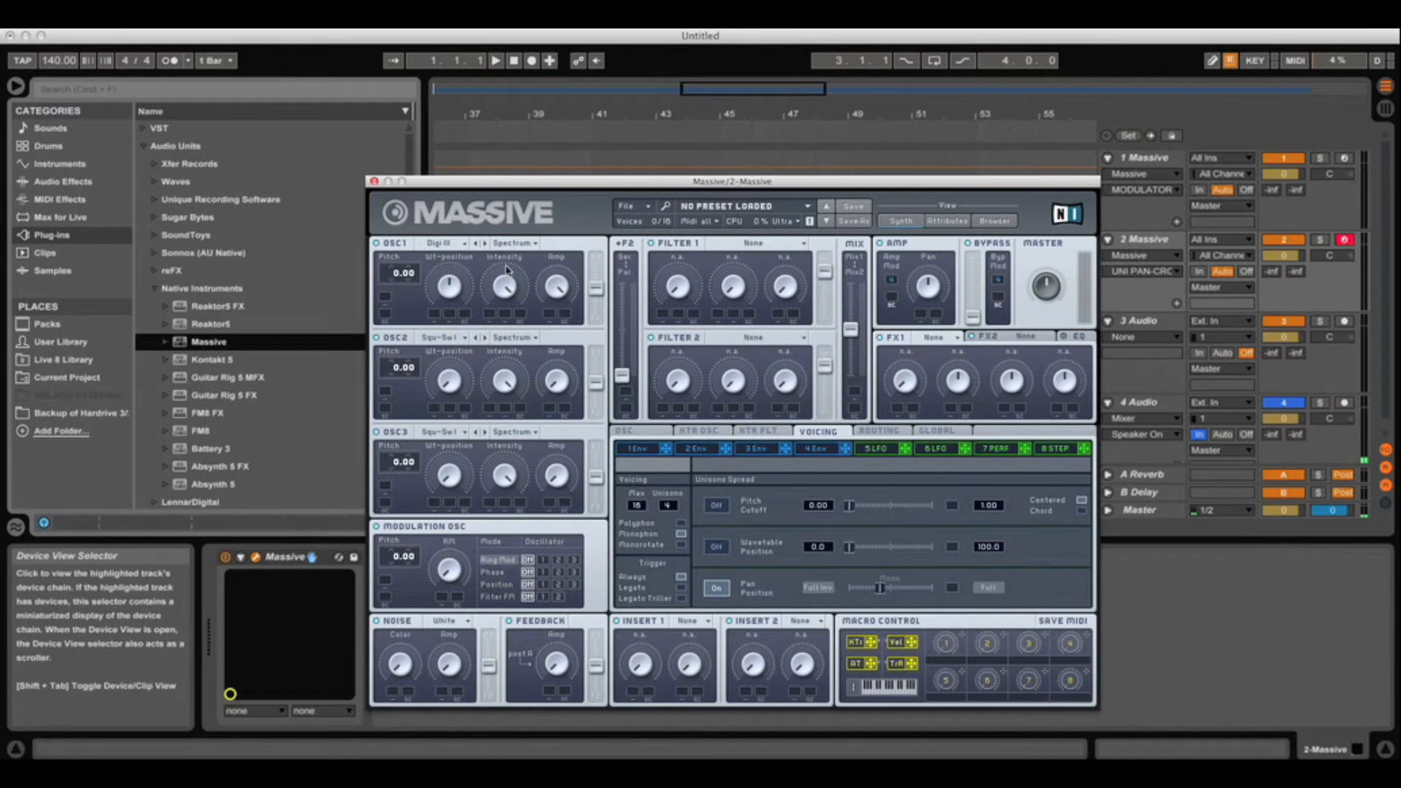
click(534, 246)
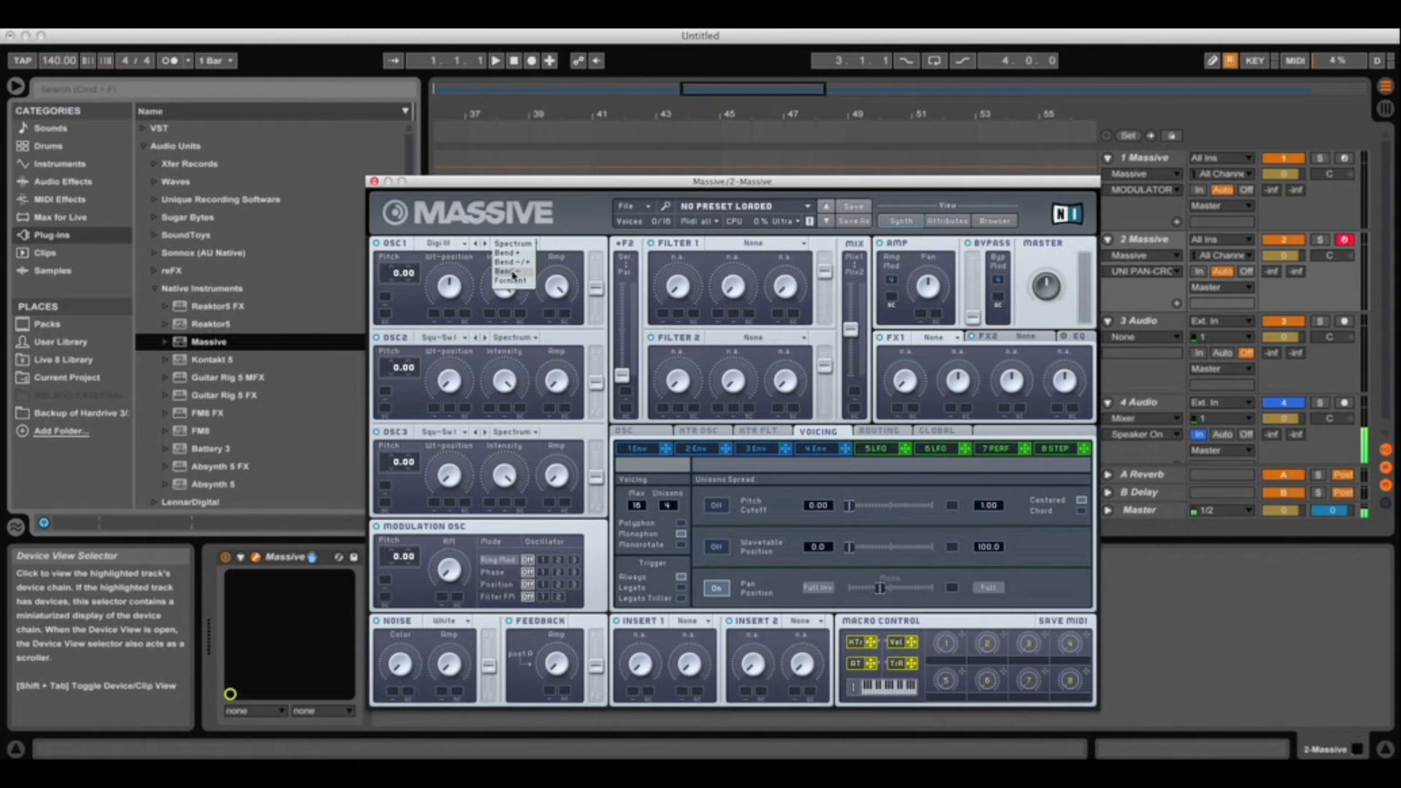
click(513, 271)
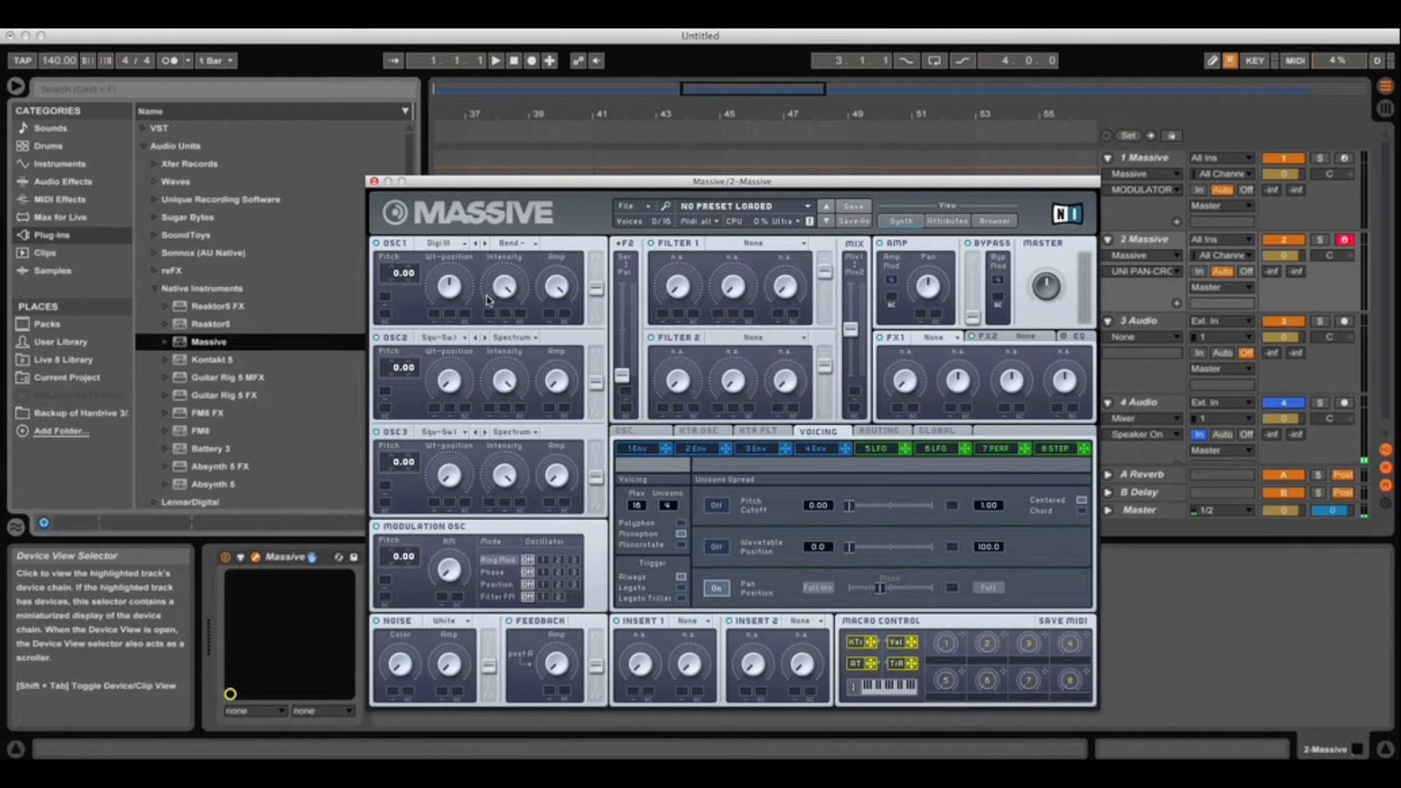
click(451, 289)
click(507, 289)
Give oscillator 2 Digi Cook II in Bend-/+ mode, raised Wt-position, pitch 12.00
click(463, 339)
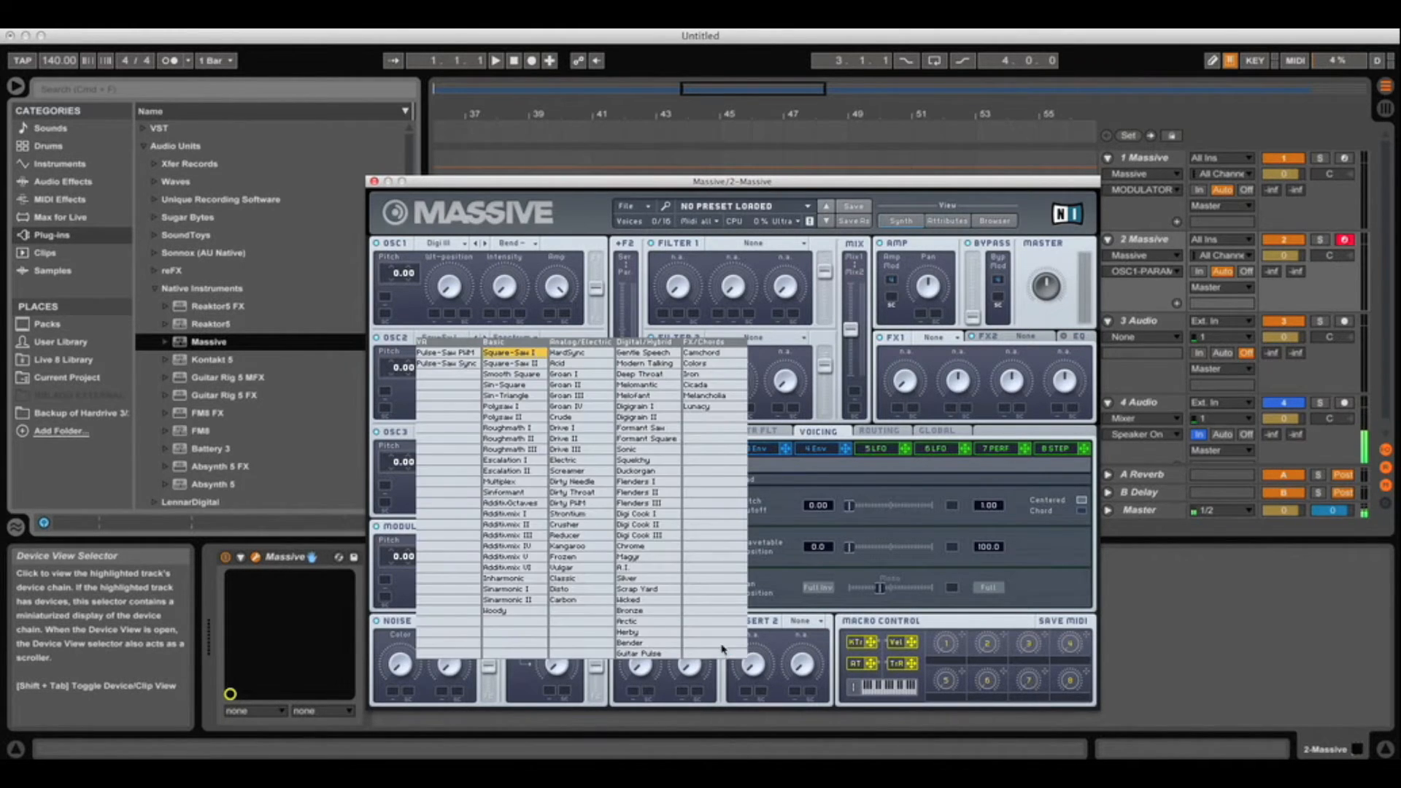
click(661, 525)
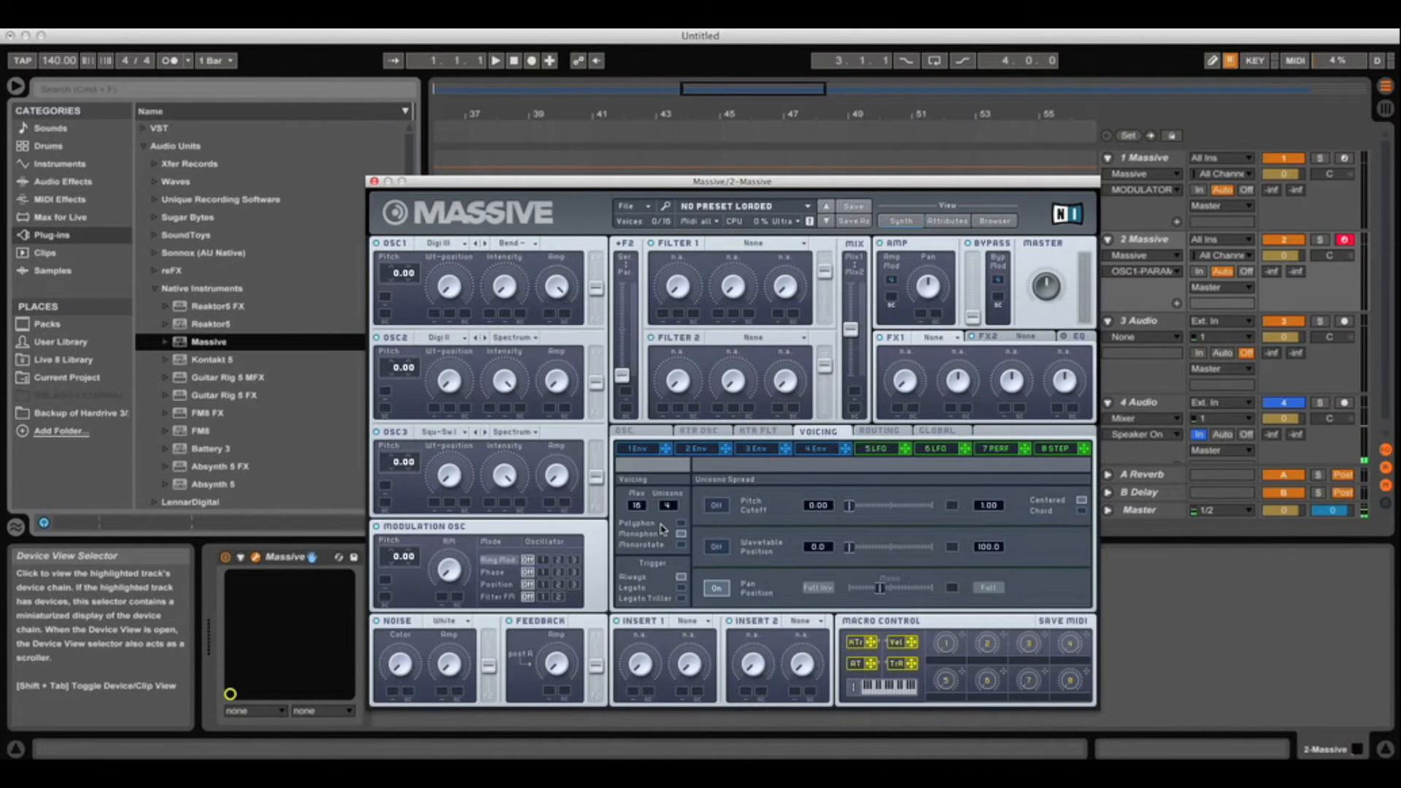
click(449, 365)
drag(449, 364, 514, 478)
click(535, 339)
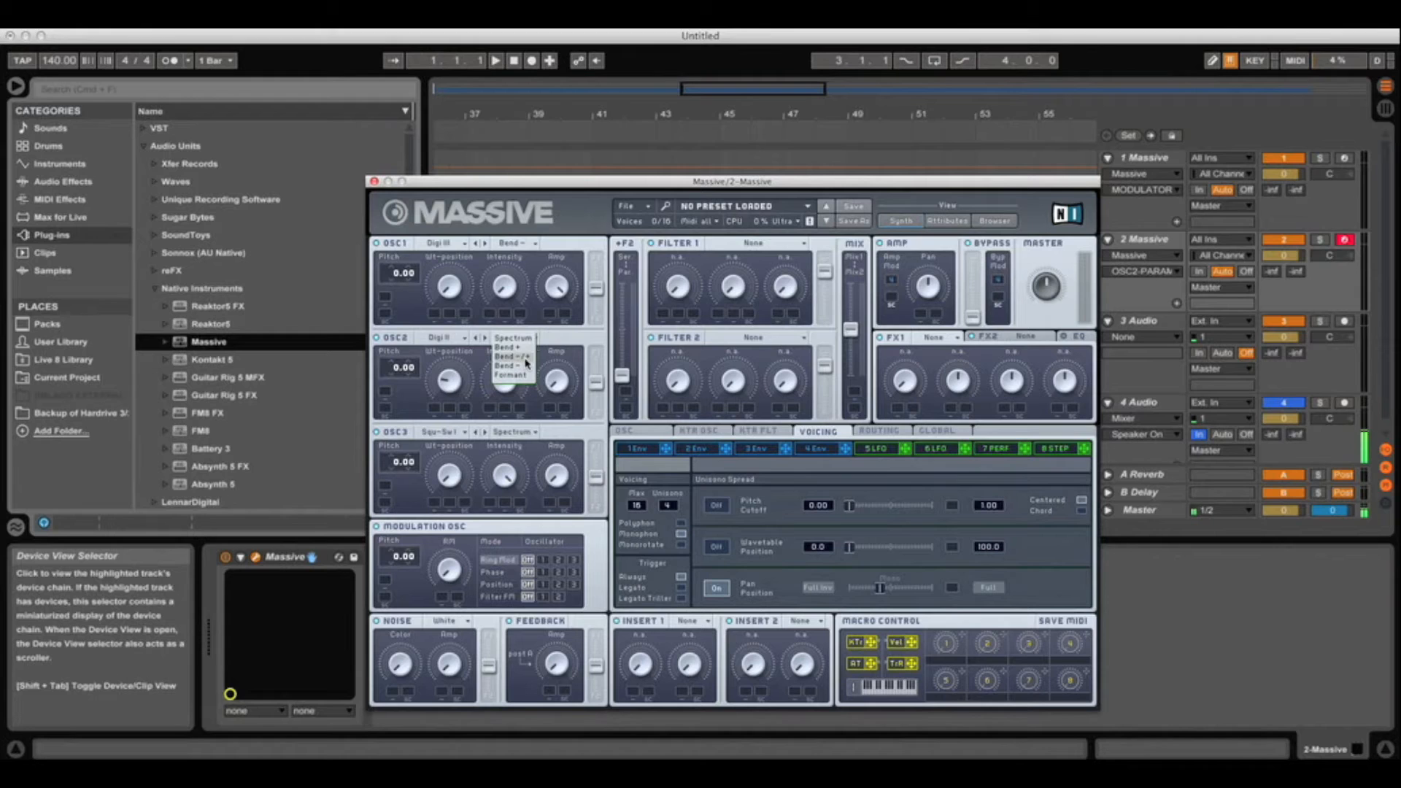
click(523, 359)
click(556, 347)
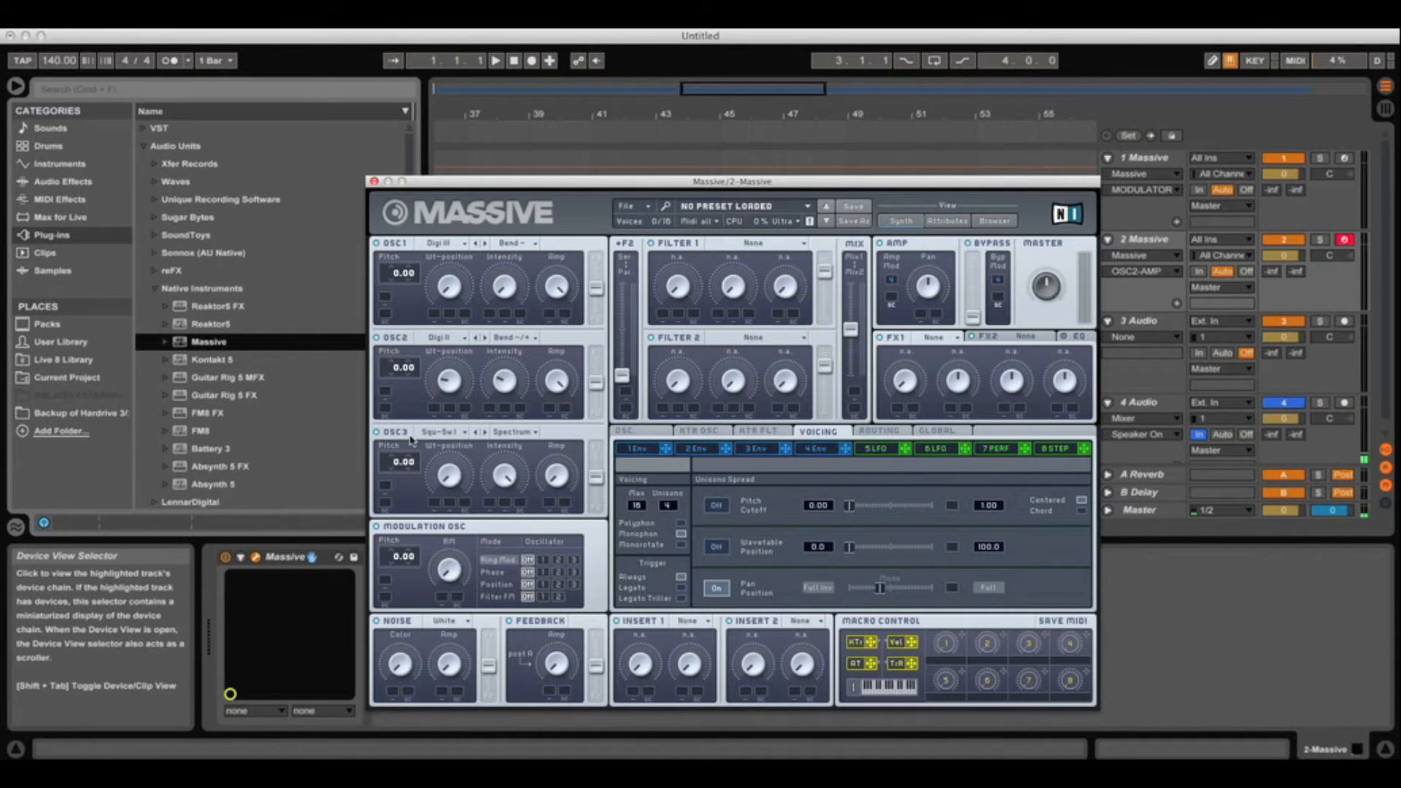
drag(397, 371, 399, 351)
Load the A.I. wavetable on oscillator 3 in Bend-/+ mode with a higher Wt-position
click(446, 432)
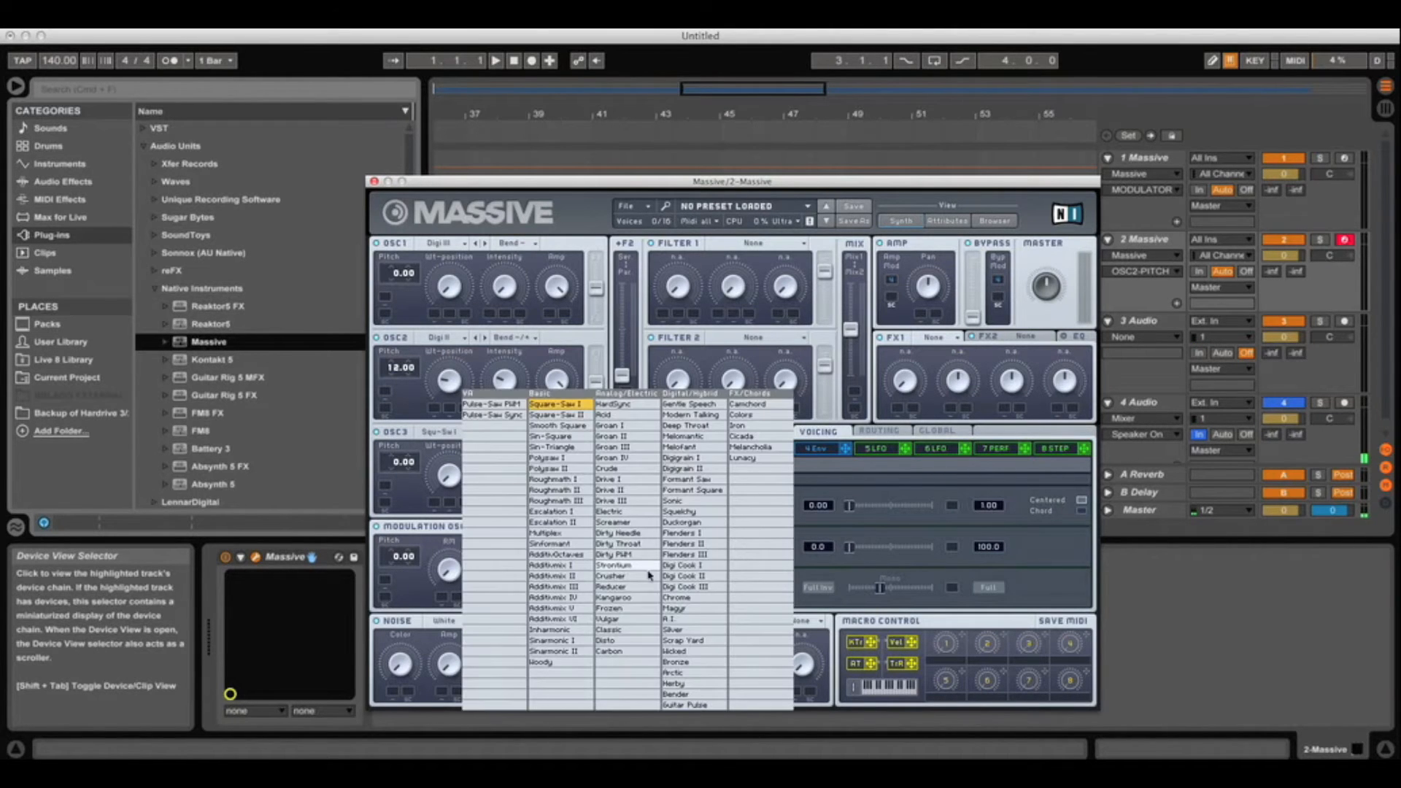
click(692, 619)
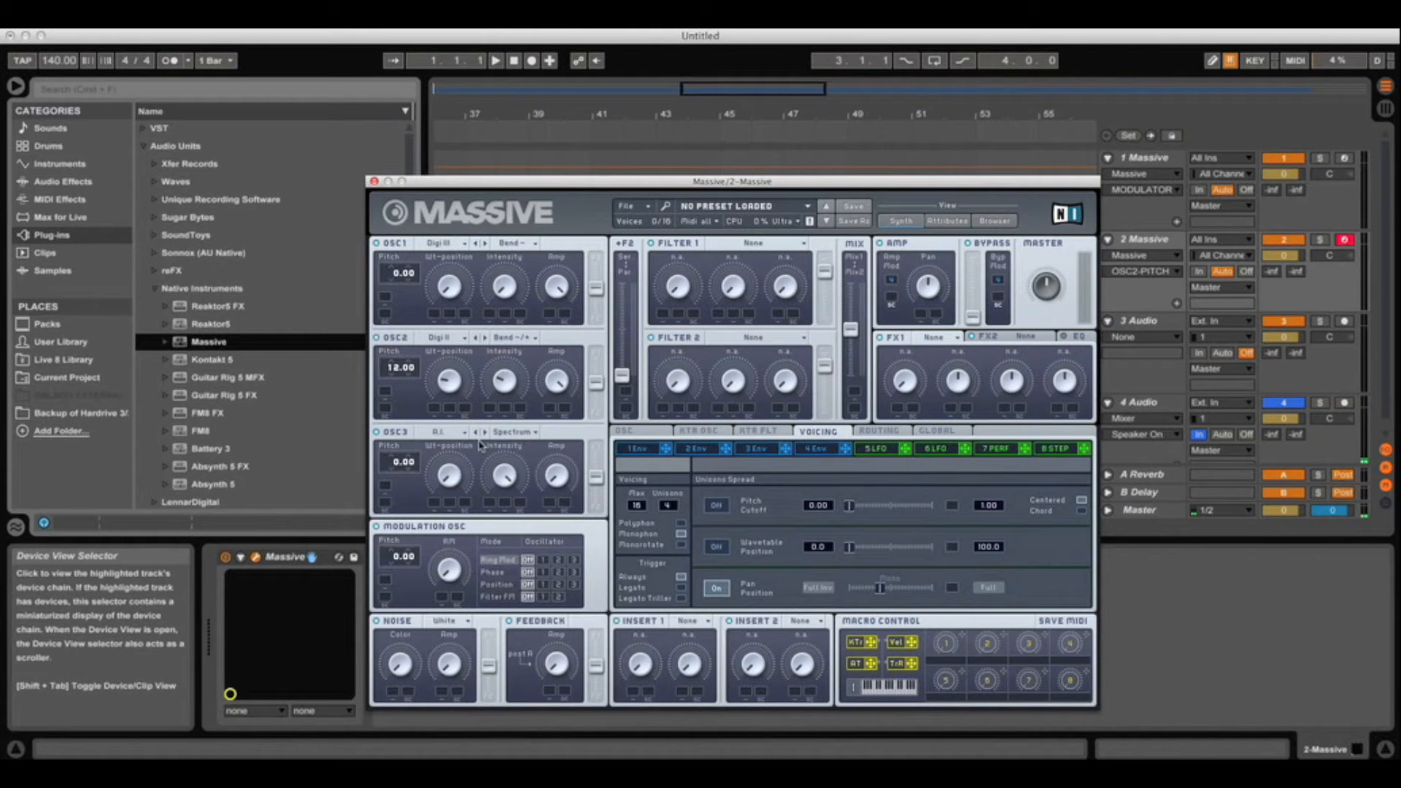
click(535, 433)
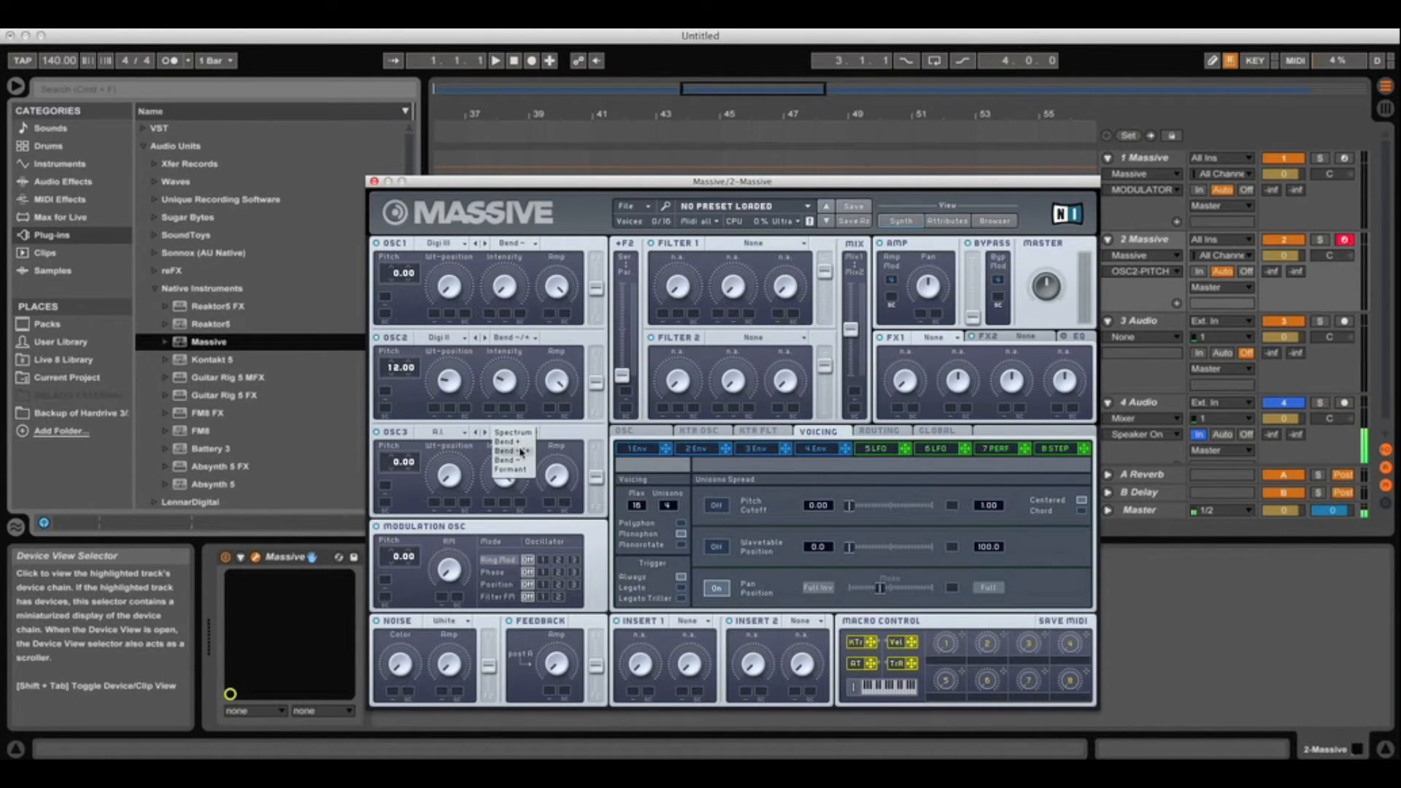
click(521, 453)
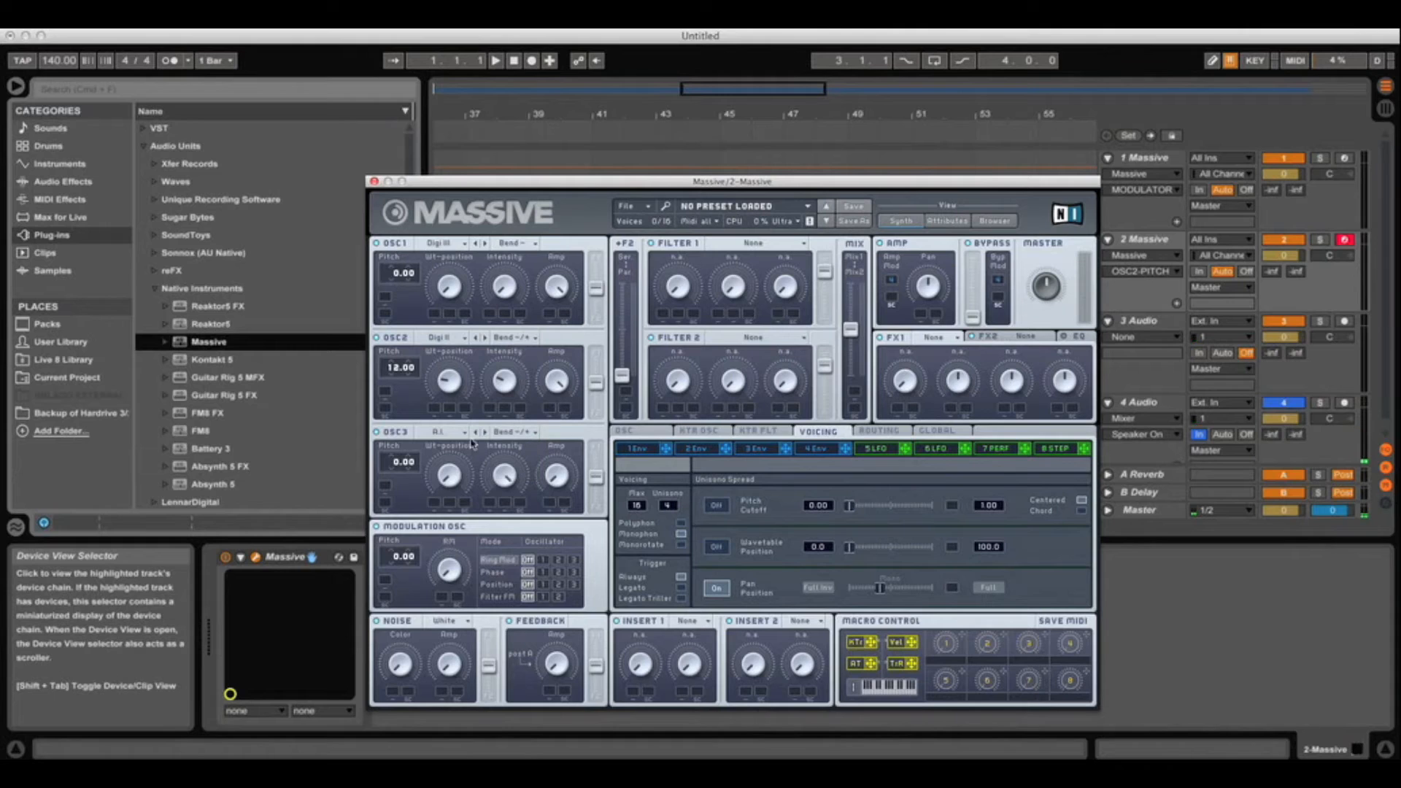
drag(450, 463, 516, 578)
Apply phase modulation to oscillator 2, adjust feedback, and route the filters in series
click(509, 573)
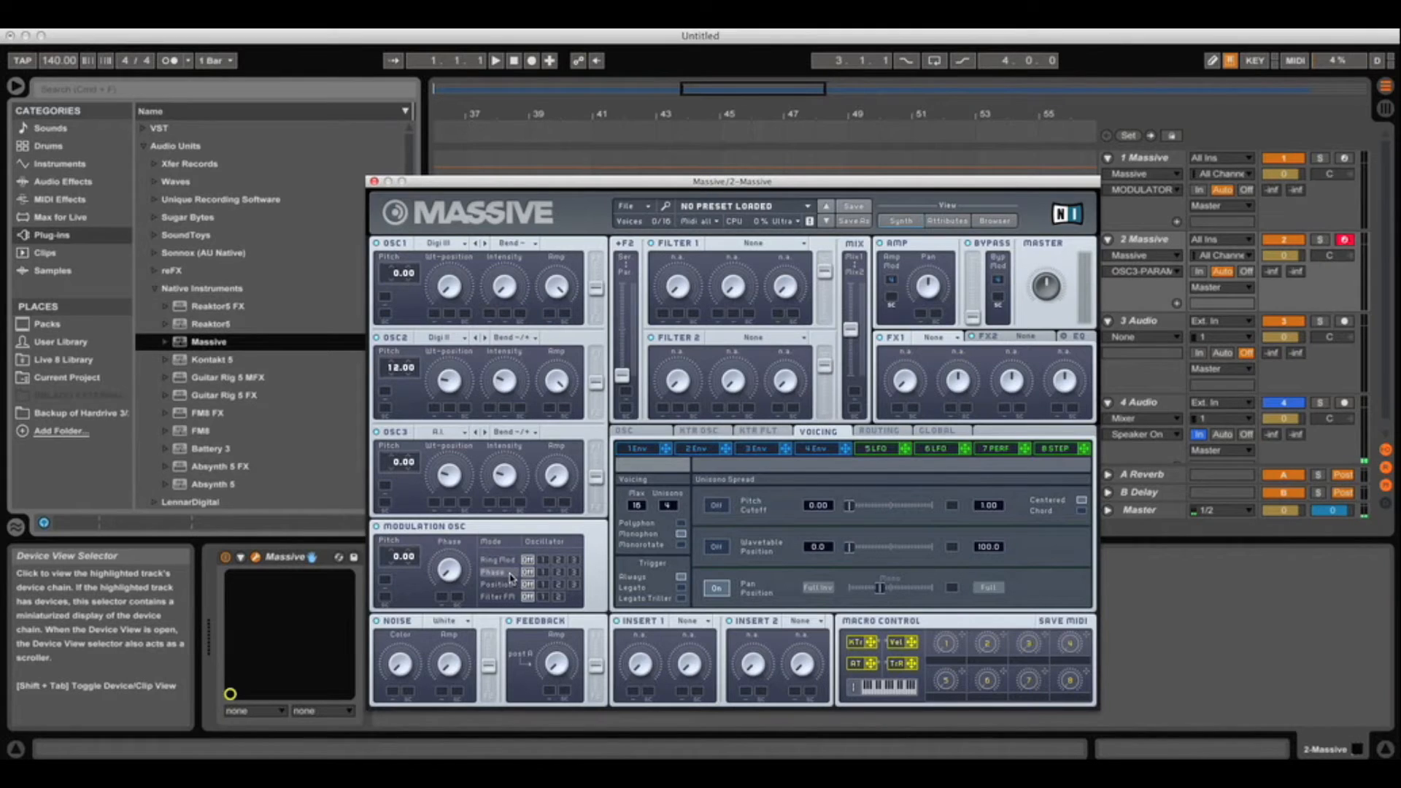
click(558, 574)
drag(449, 566, 447, 541)
drag(562, 669, 558, 655)
drag(623, 375, 623, 241)
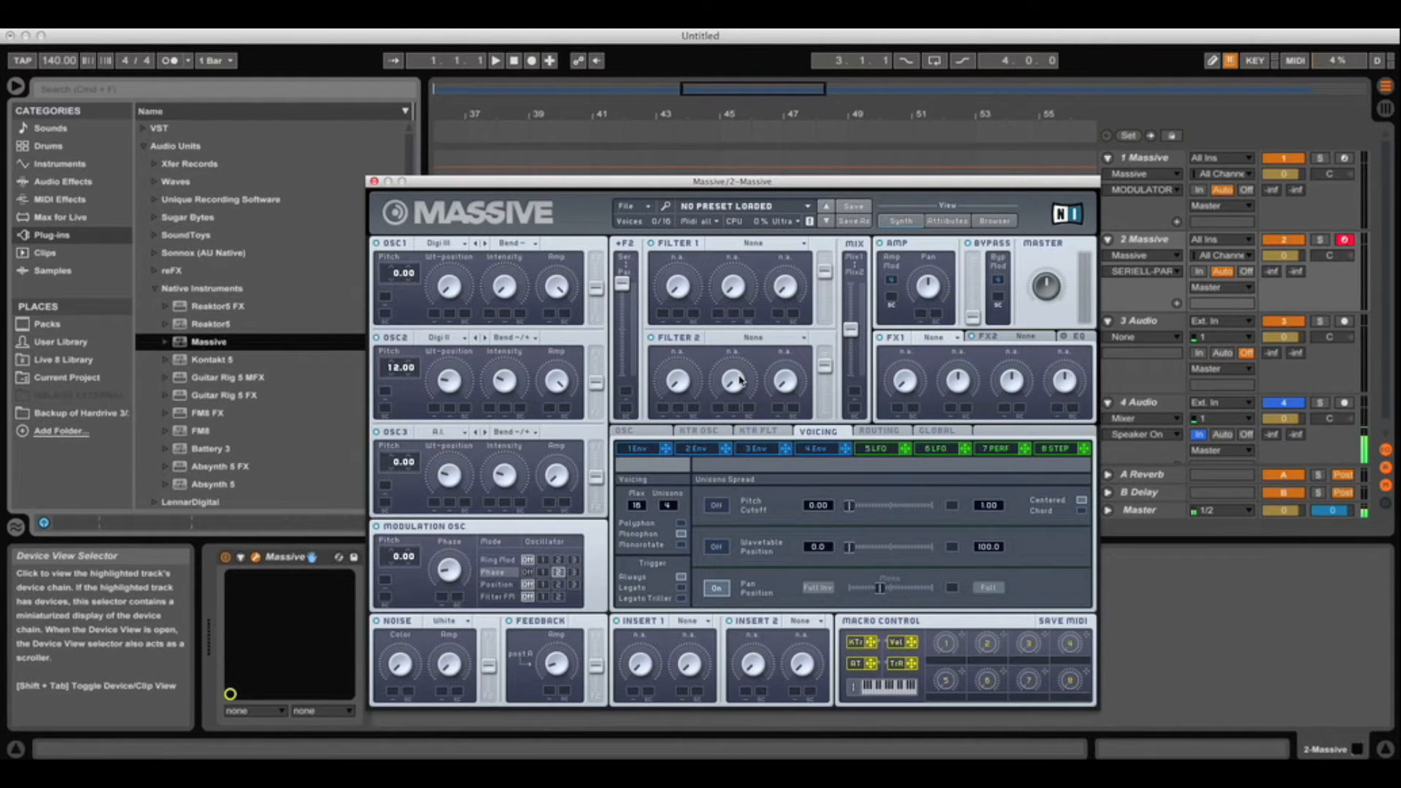
Turn Filter 1 and Filter 2 outputs fully up and move the Mix slider toward Filter 2
click(827, 272)
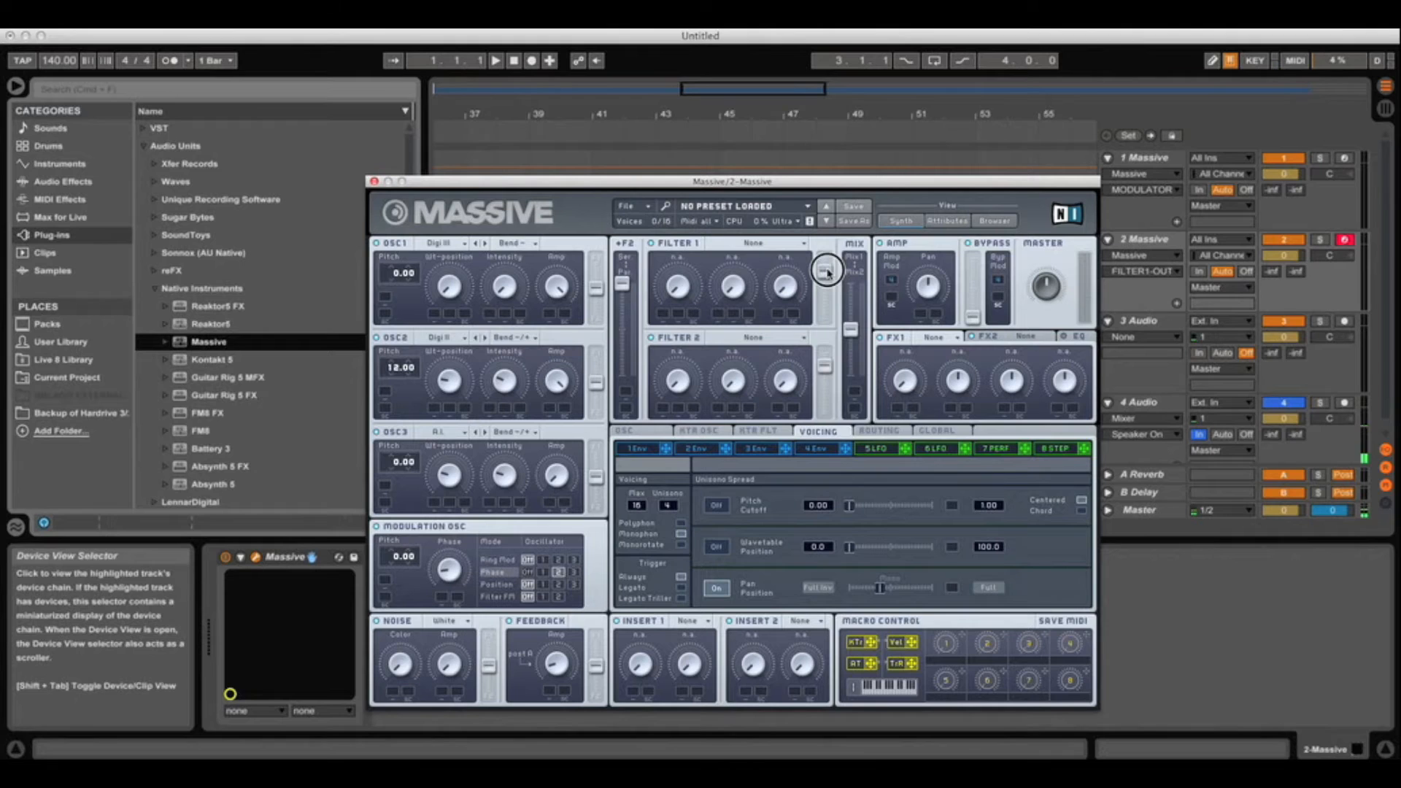
drag(827, 272, 820, 233)
drag(825, 368, 828, 357)
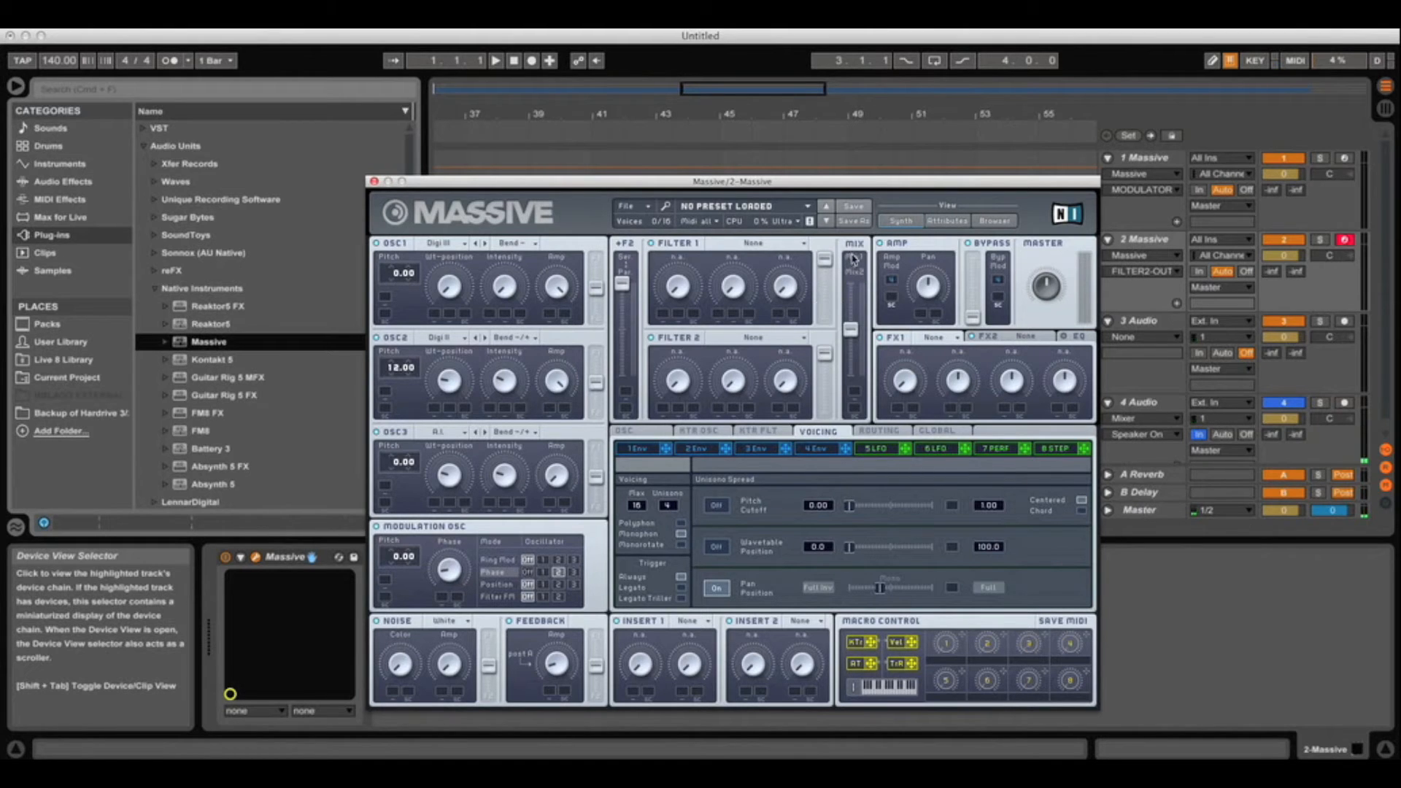
drag(850, 328, 860, 405)
Make Filter 1 an Allpass filter and raise its cutoff and resonance
click(803, 247)
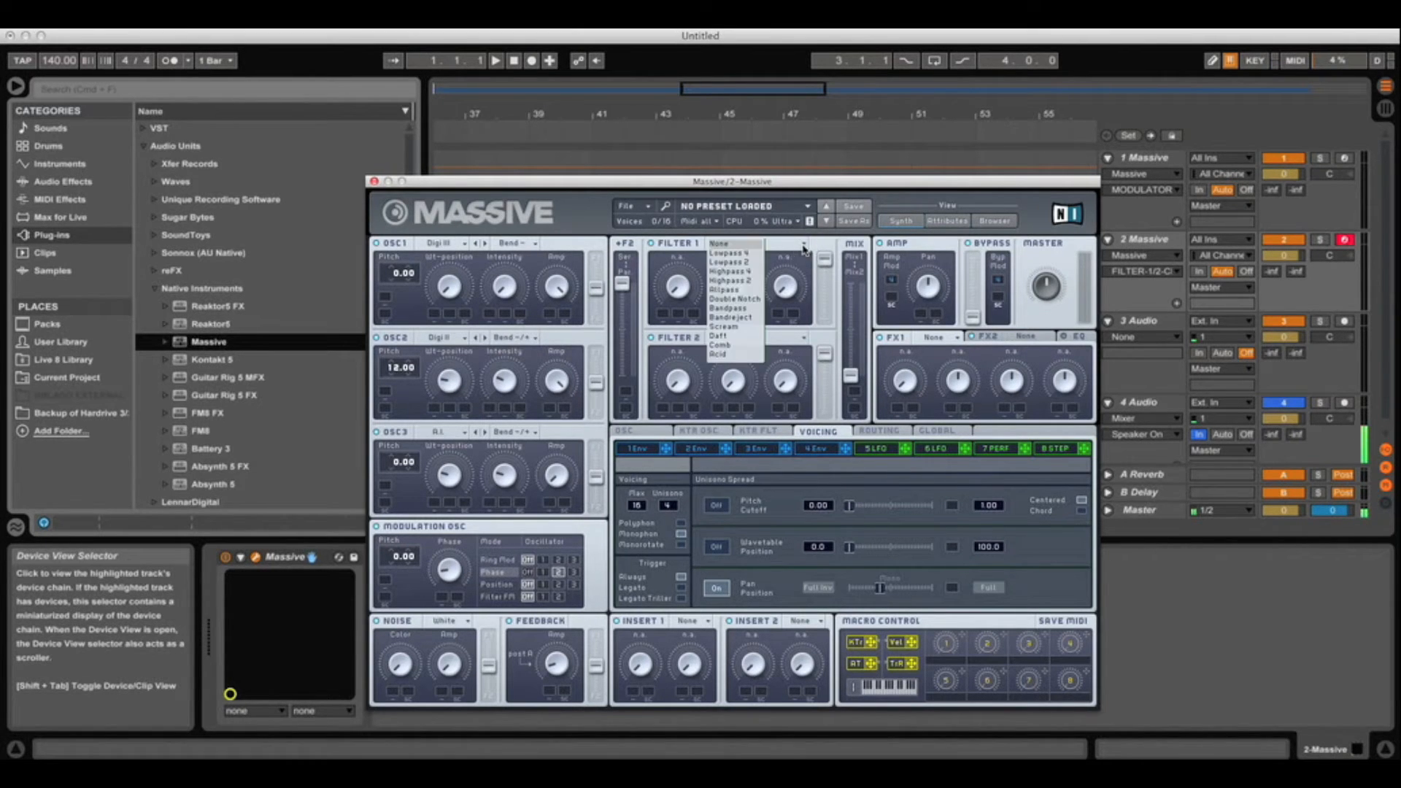
click(721, 290)
click(677, 292)
drag(675, 290, 677, 243)
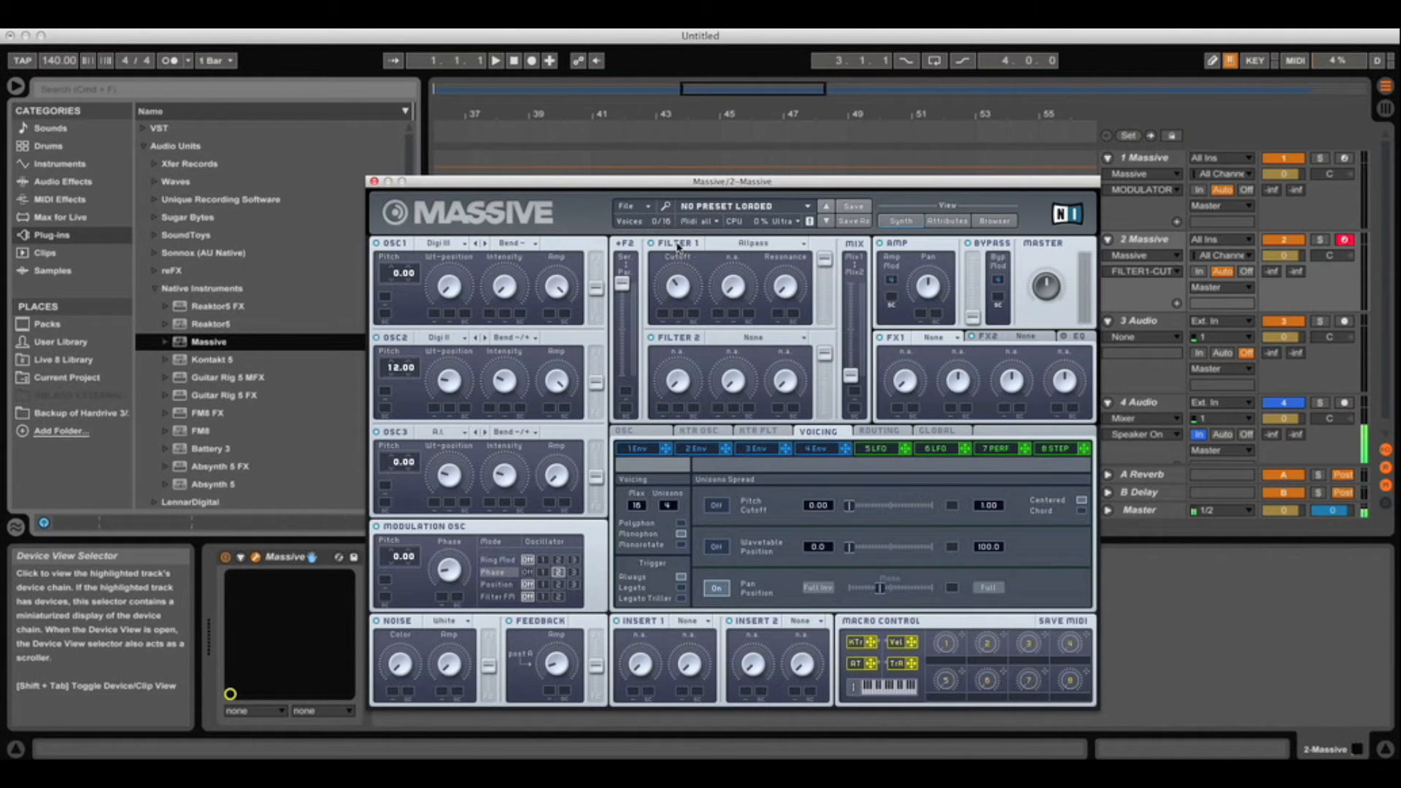
drag(790, 302, 788, 228)
Make Filter 2 a Scream filter, raising cutoff and scream and adjusting resonance
click(803, 341)
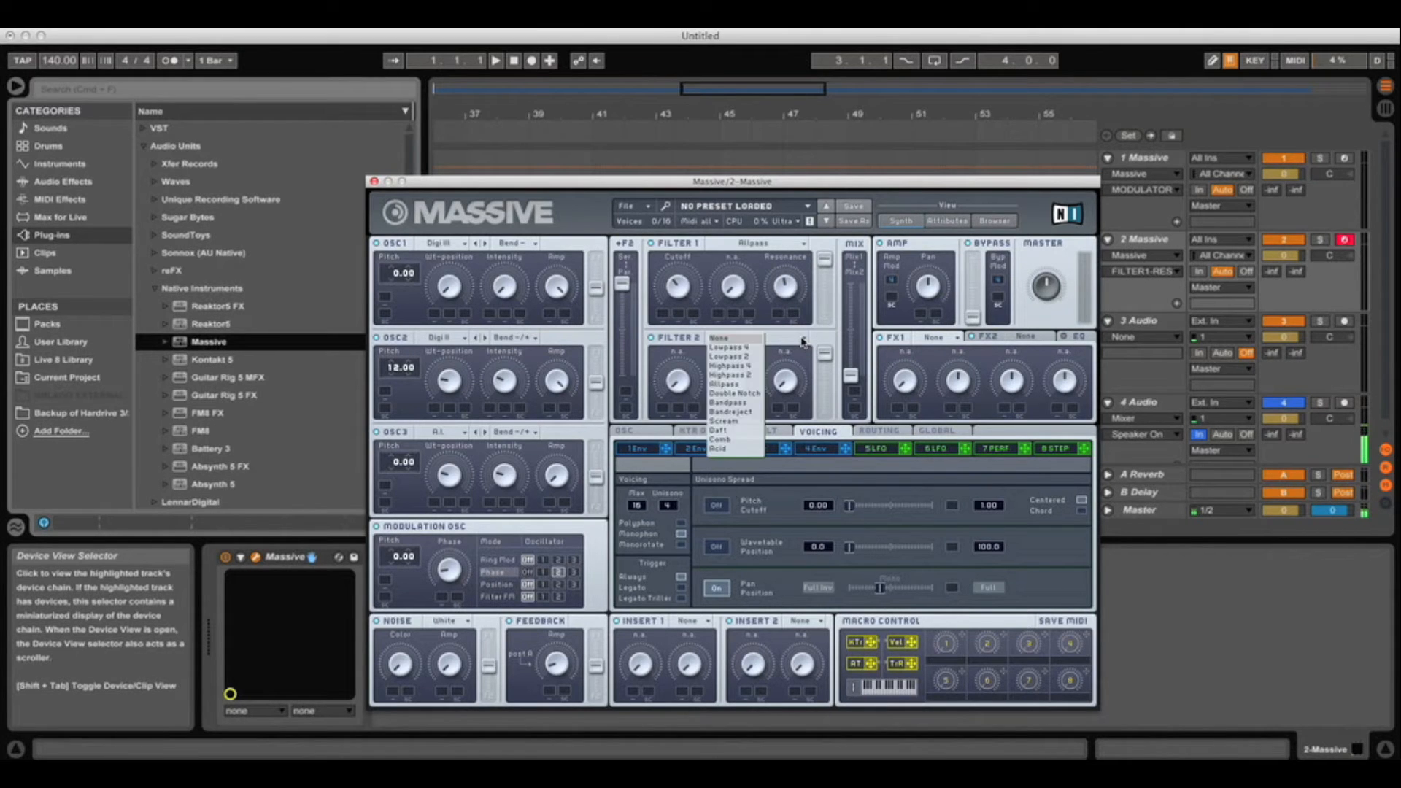
click(738, 422)
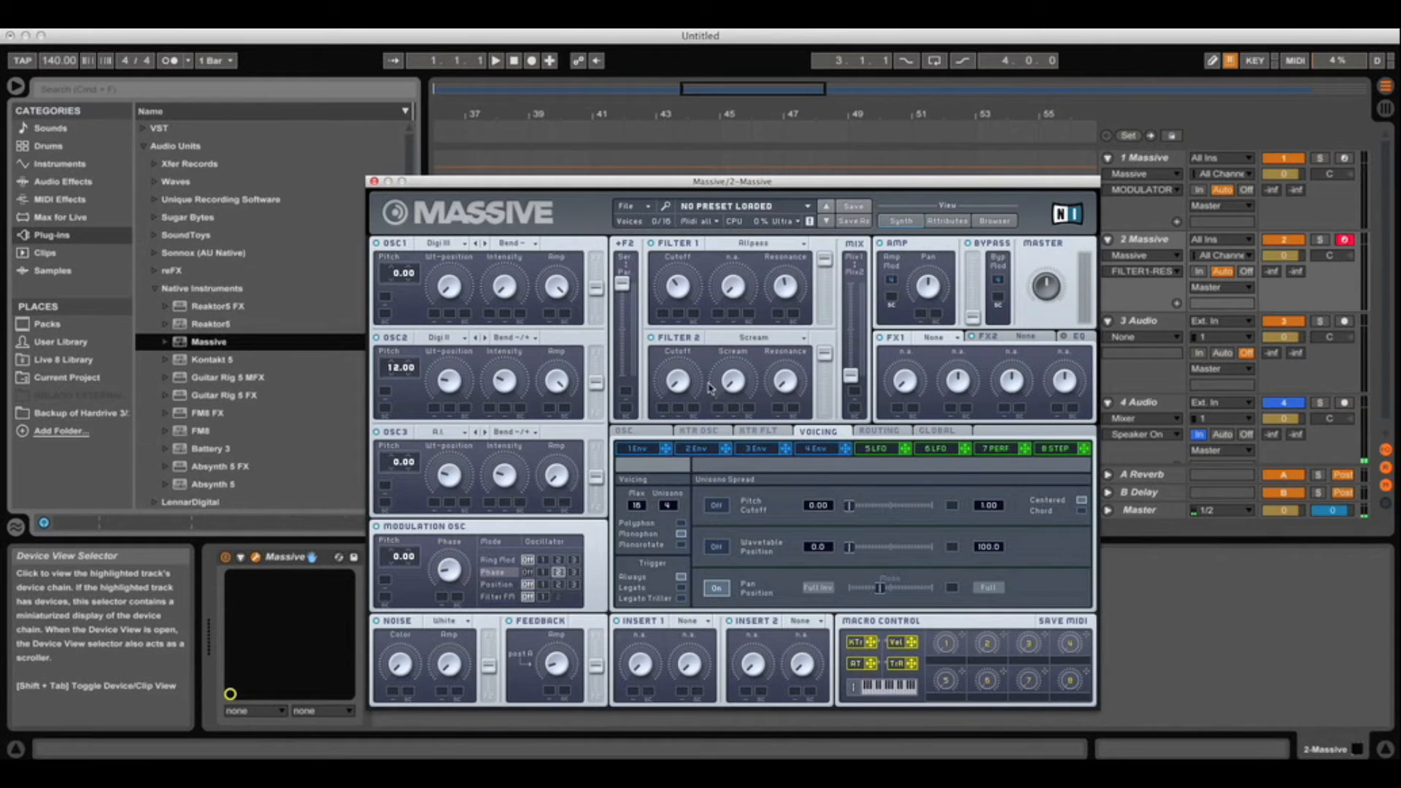
drag(677, 386, 692, 289)
drag(735, 387, 733, 331)
drag(785, 386, 785, 374)
Add glide, enable Restart via Gate, and offset Osc1/Osc3 phases to ~135°, Mod Osc to ~45°
click(642, 432)
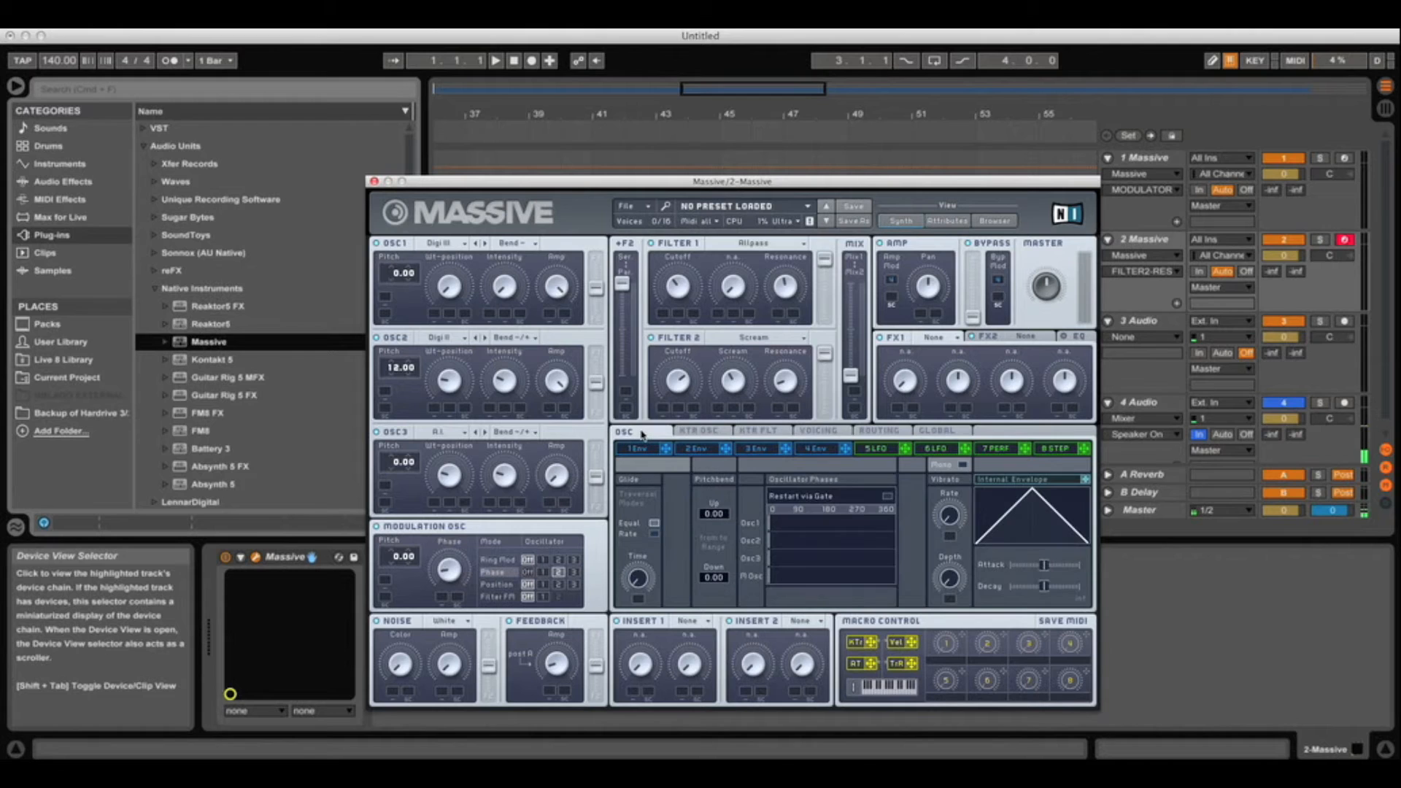
drag(639, 580, 641, 557)
click(886, 497)
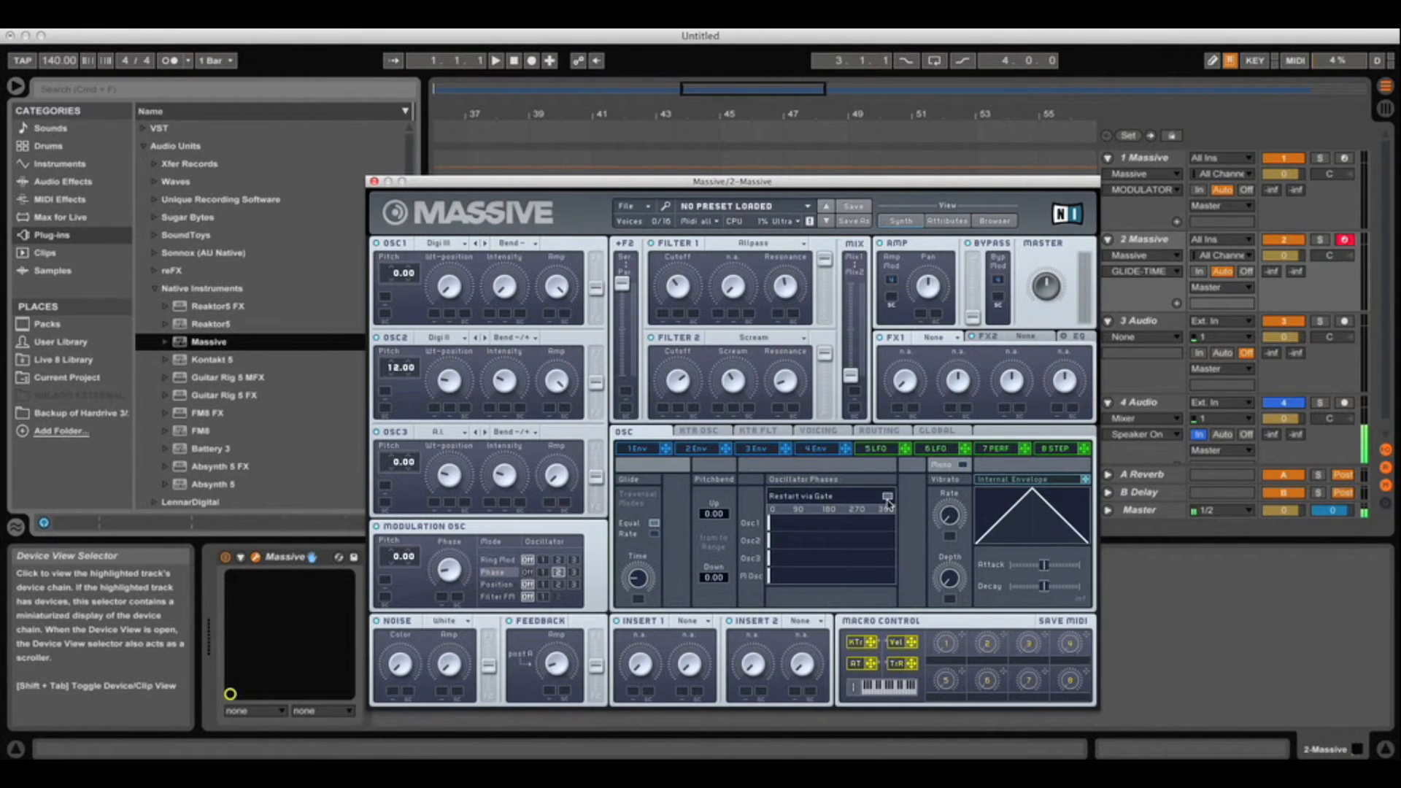
click(770, 522)
drag(769, 522, 827, 524)
drag(769, 561, 939, 558)
drag(769, 577, 827, 573)
Sync LFO 5 to the tempo with a 1/2 ratio
click(834, 431)
click(881, 449)
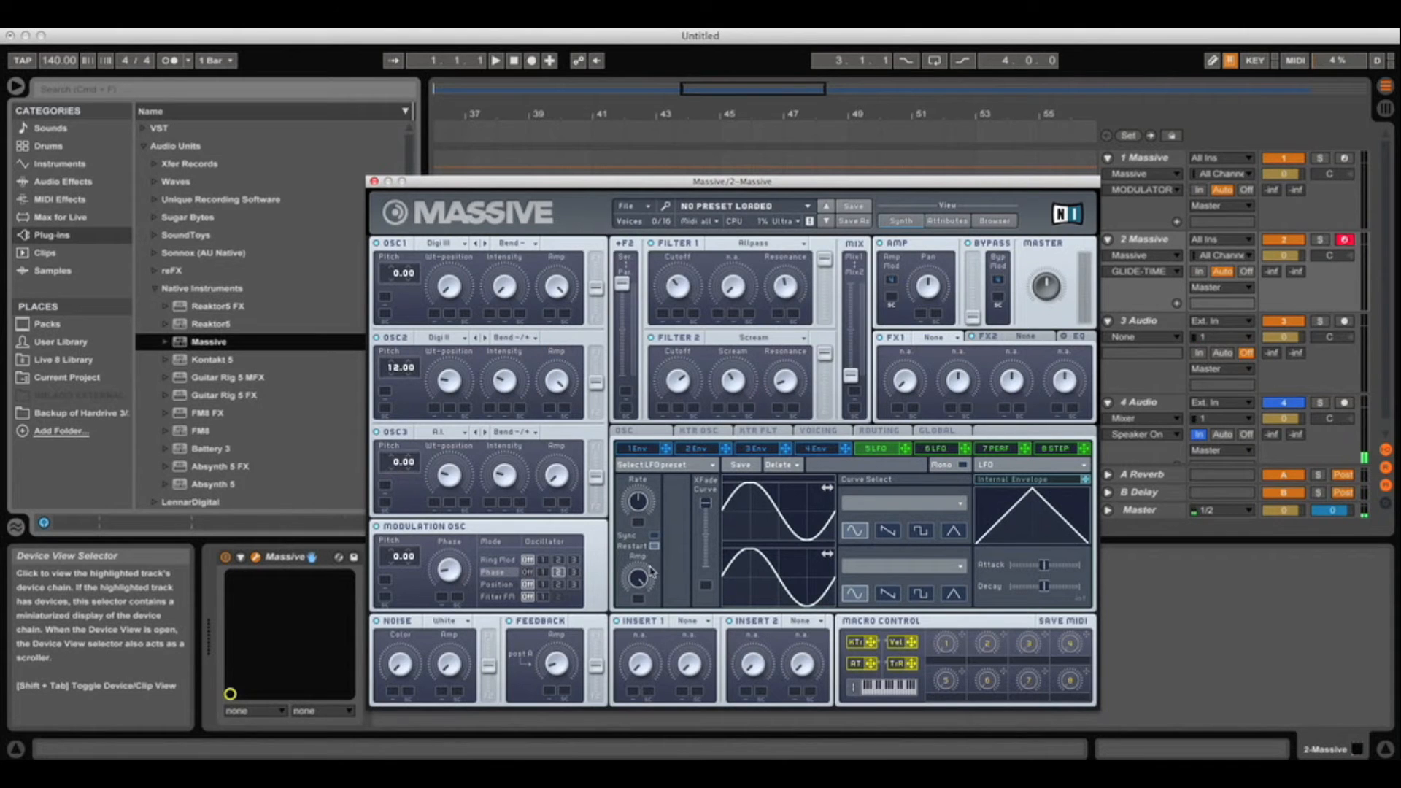
click(654, 537)
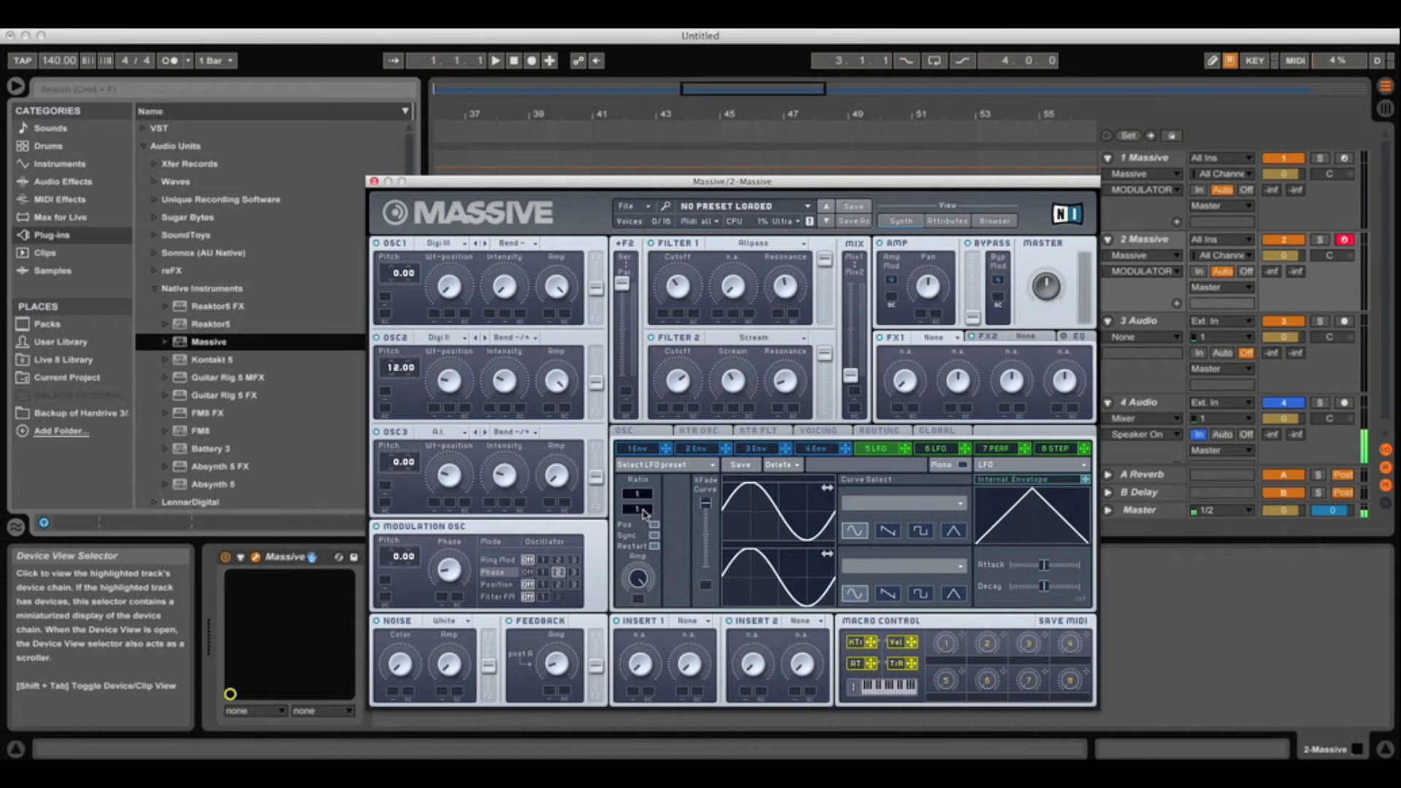
drag(646, 515, 647, 513)
Route LFO 5 to the wavetable position and intensity of OSC1, OSC2 and OSC3, adjusting depths
drag(450, 318, 447, 266)
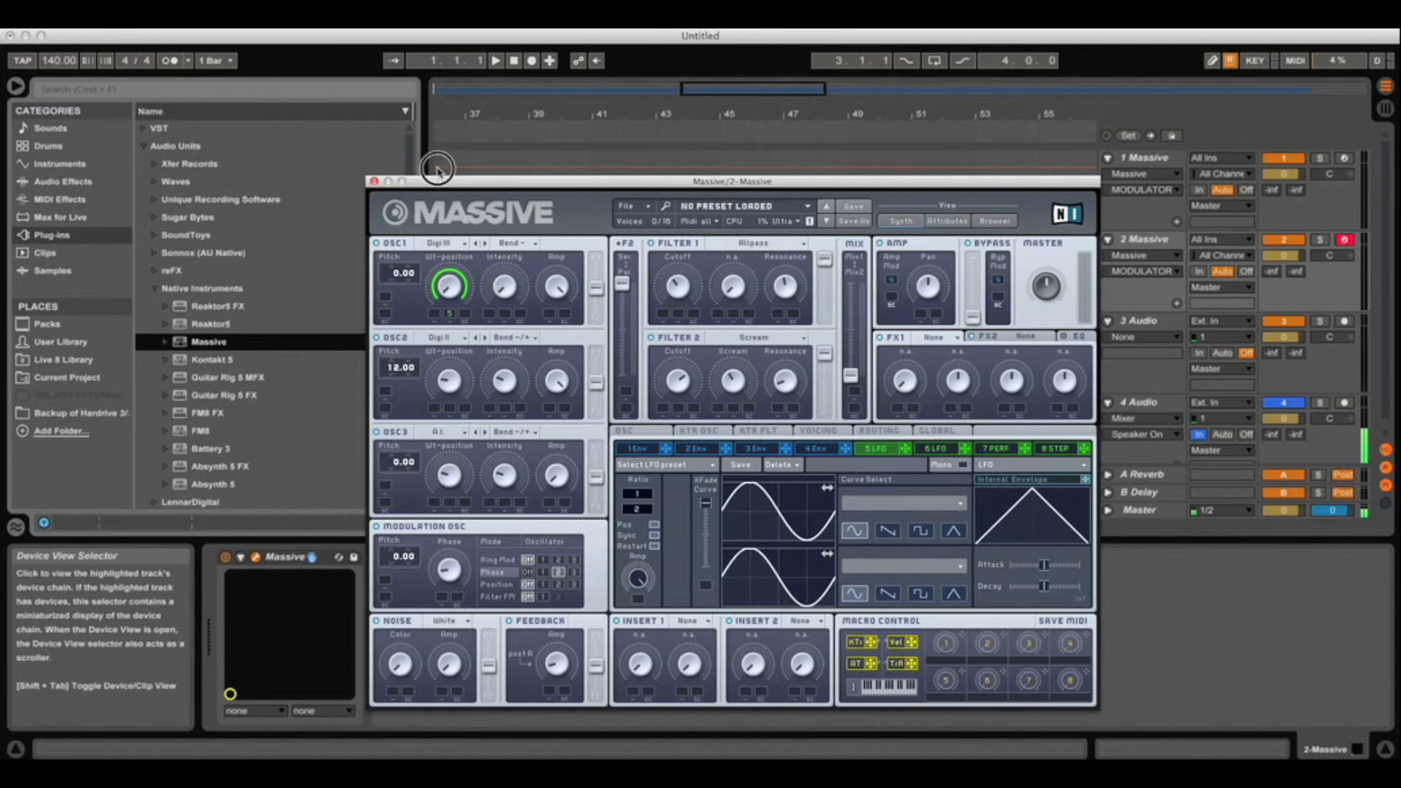
drag(907, 452, 504, 183)
drag(908, 452, 454, 383)
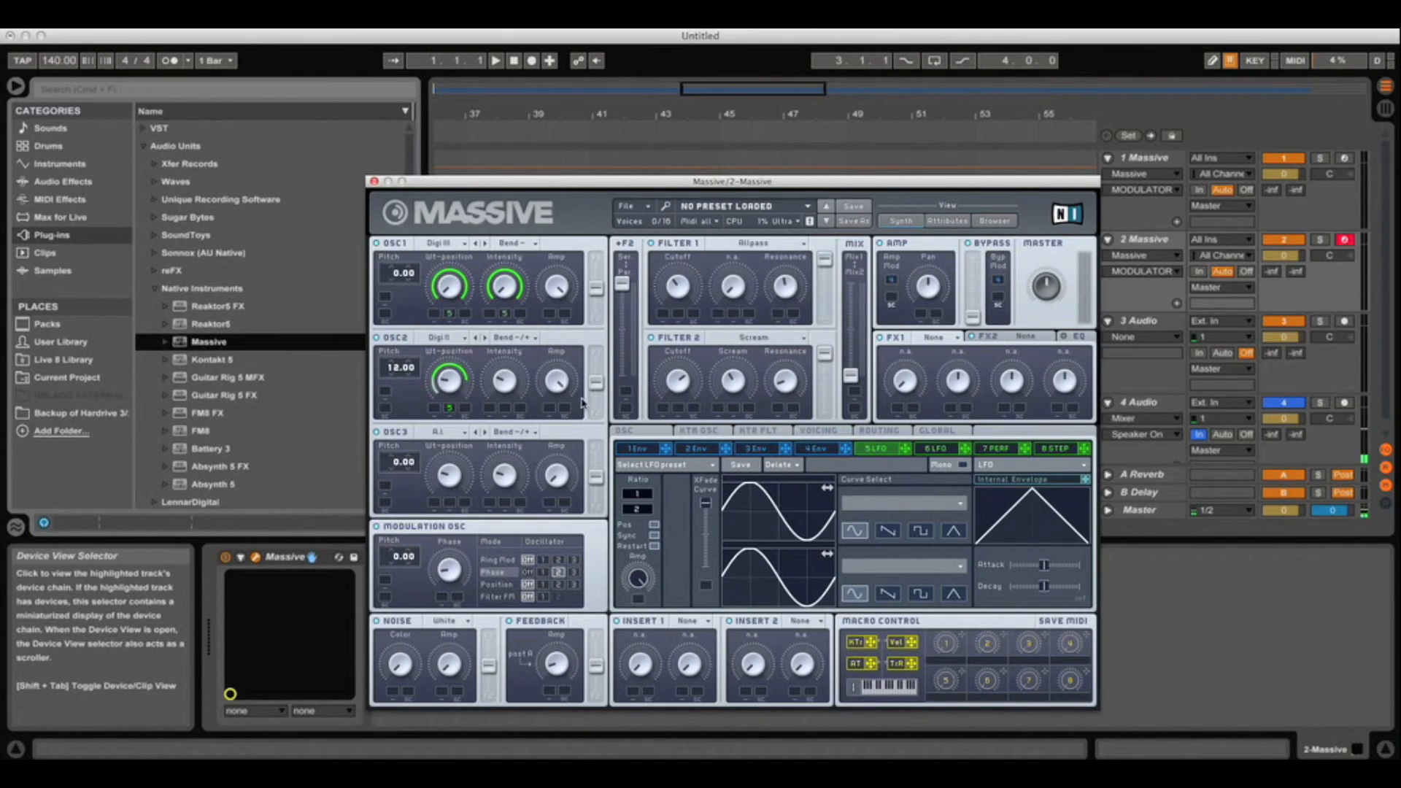
drag(904, 448, 509, 361)
drag(905, 452, 454, 481)
drag(911, 454, 504, 504)
drag(507, 507, 511, 453)
Route LFO 5 to the Filter 1 and Filter 2 cutoffs and lower the master volume
drag(907, 453, 744, 385)
drag(686, 319, 682, 286)
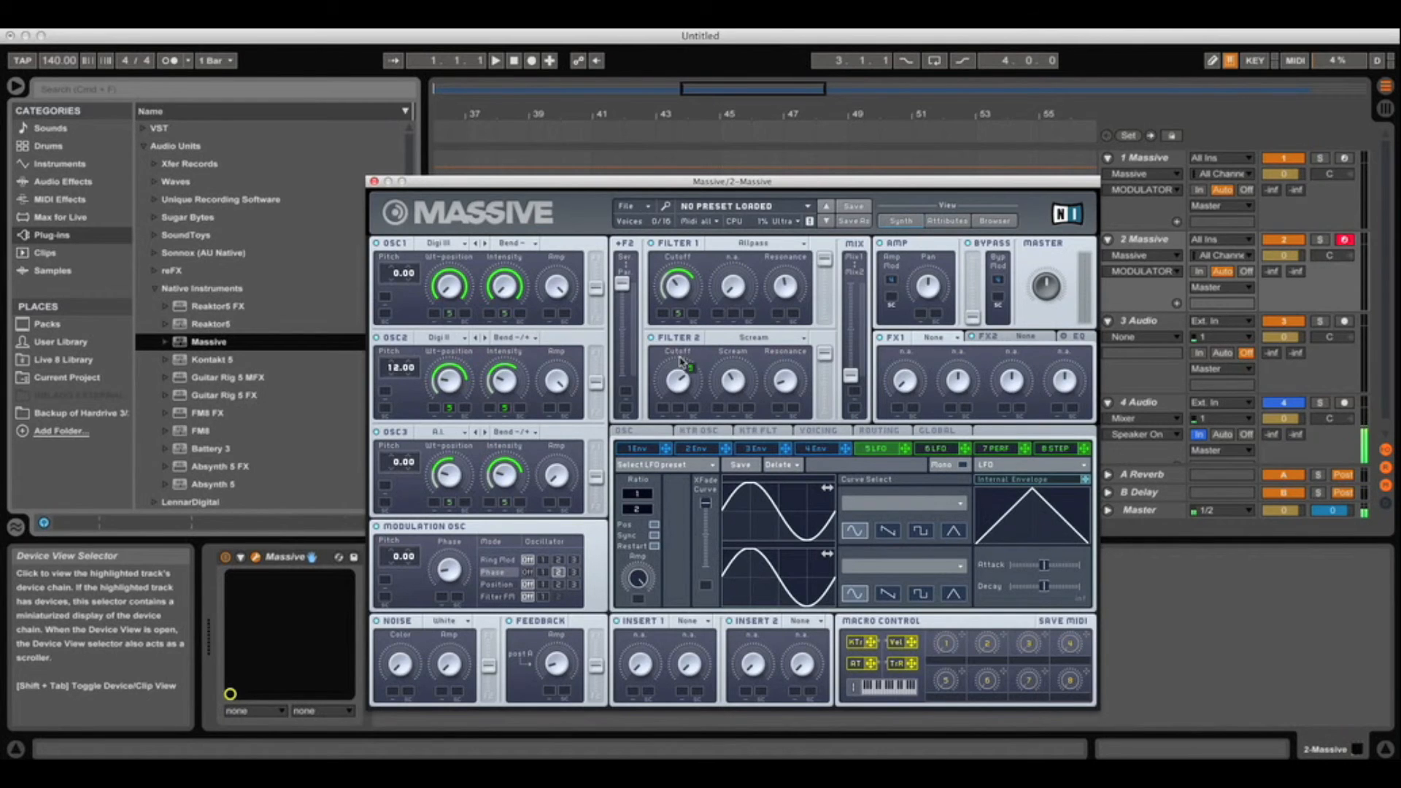
drag(692, 355, 667, 318)
drag(1048, 293, 1045, 307)
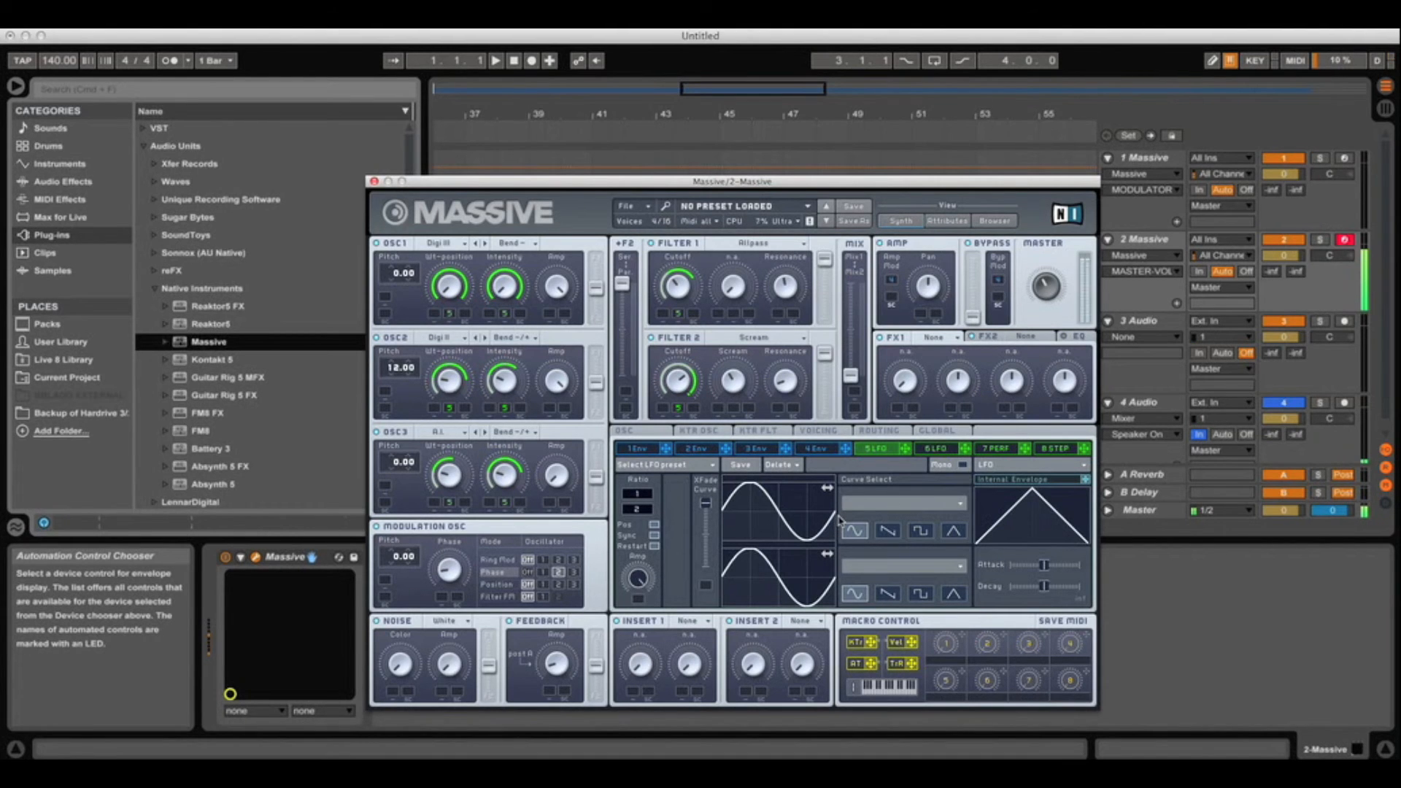
Put a Sine Shaper on Insert 1 and raise its dry/wet and drive
click(710, 622)
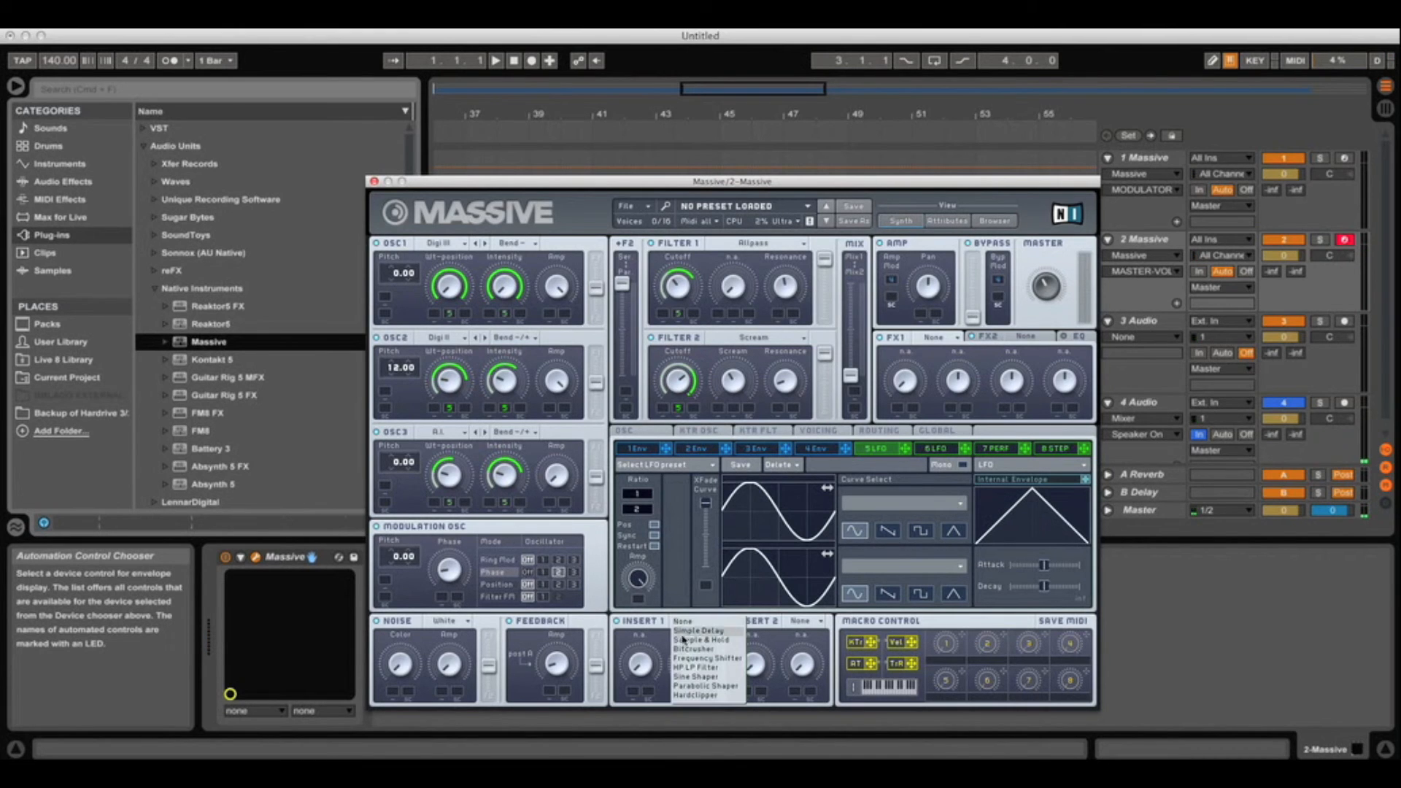
click(705, 677)
drag(643, 668, 695, 629)
click(690, 649)
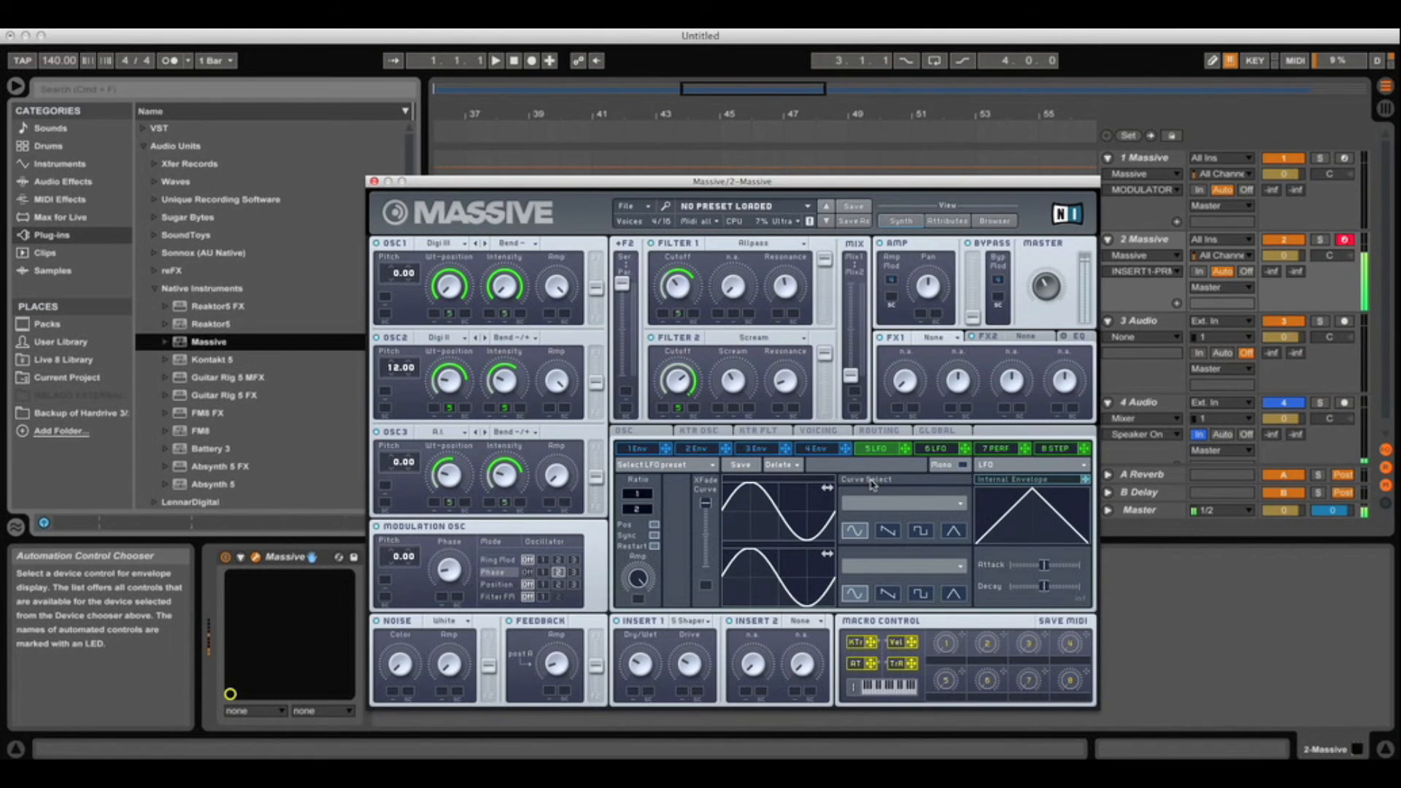
Make FX1 a Small Reverb with slightly raised dry/wet
click(948, 337)
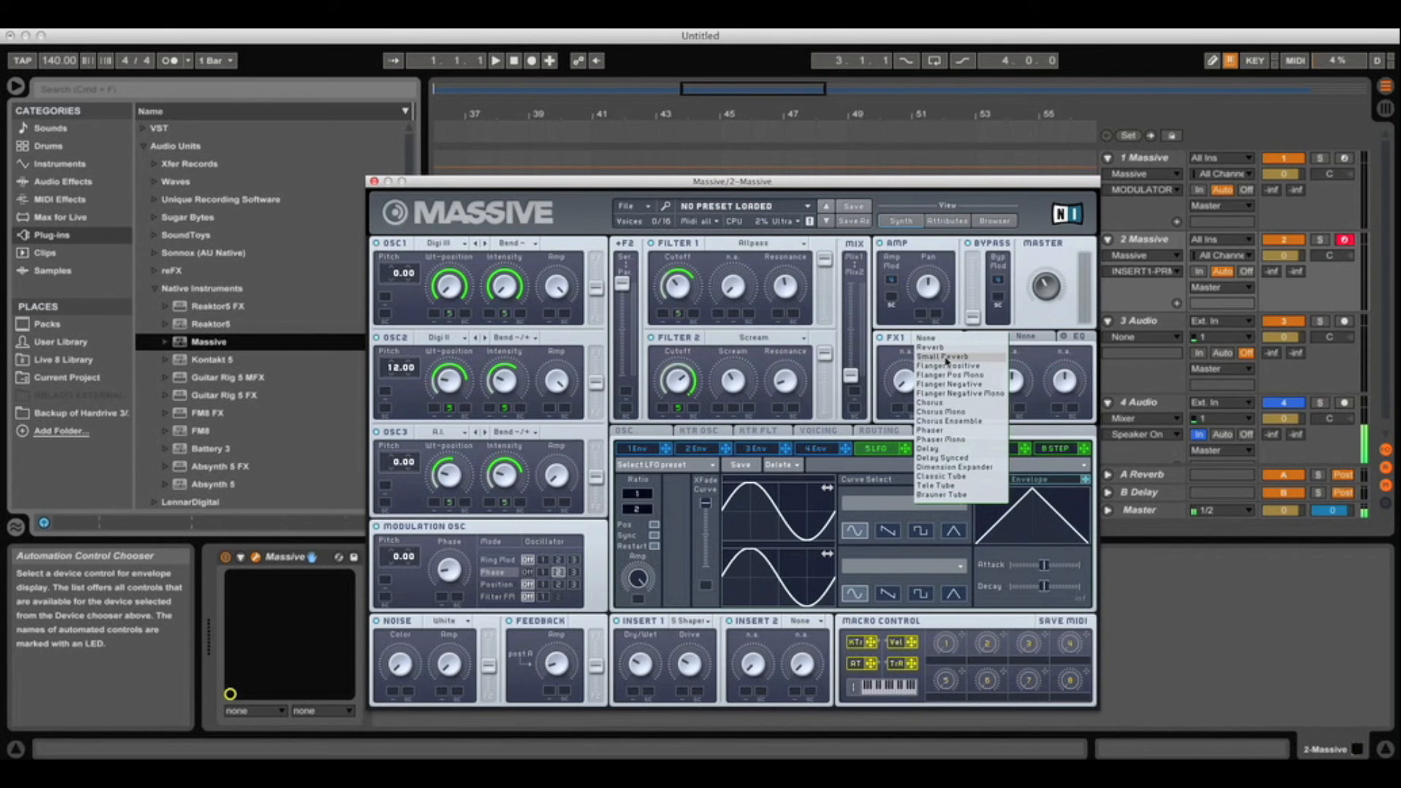
click(946, 358)
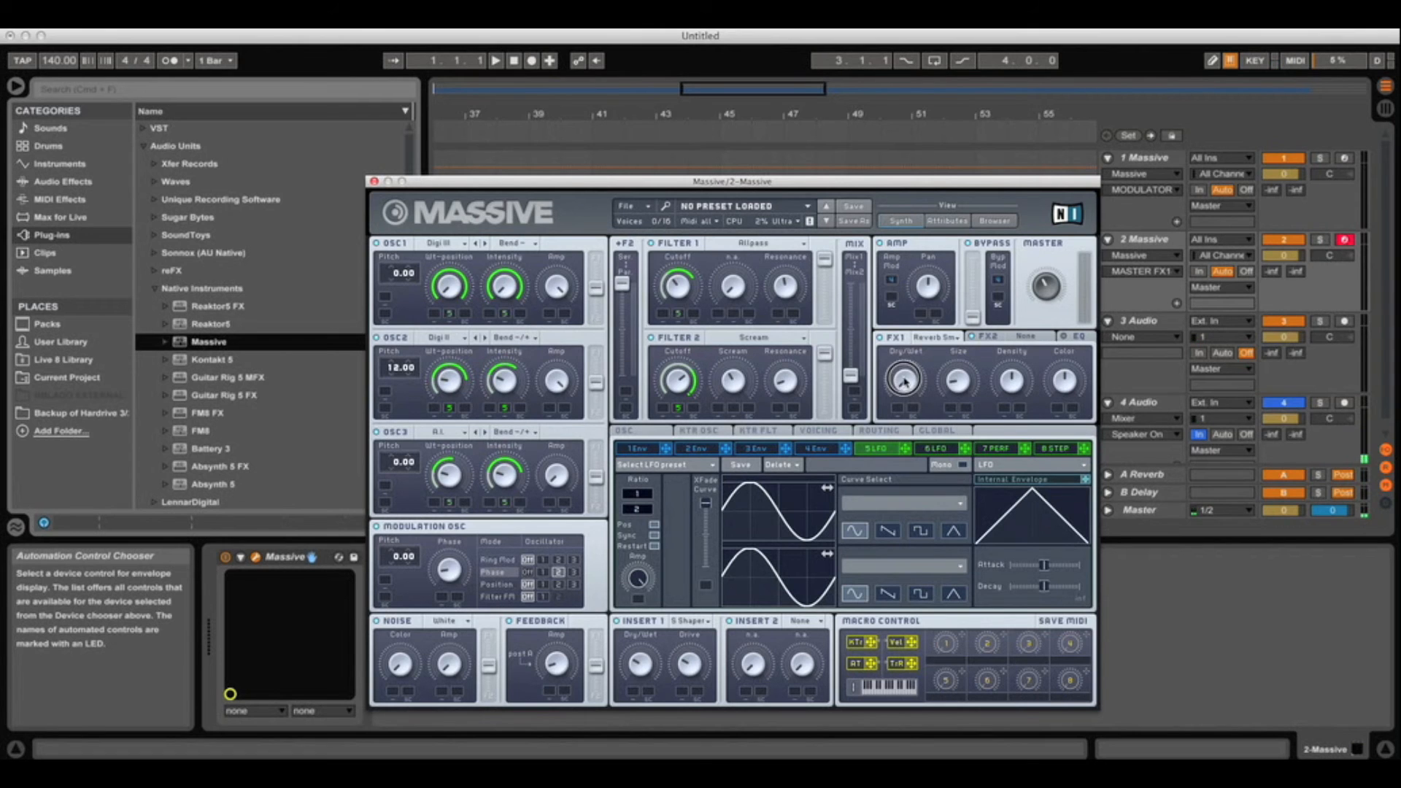
drag(908, 385, 909, 378)
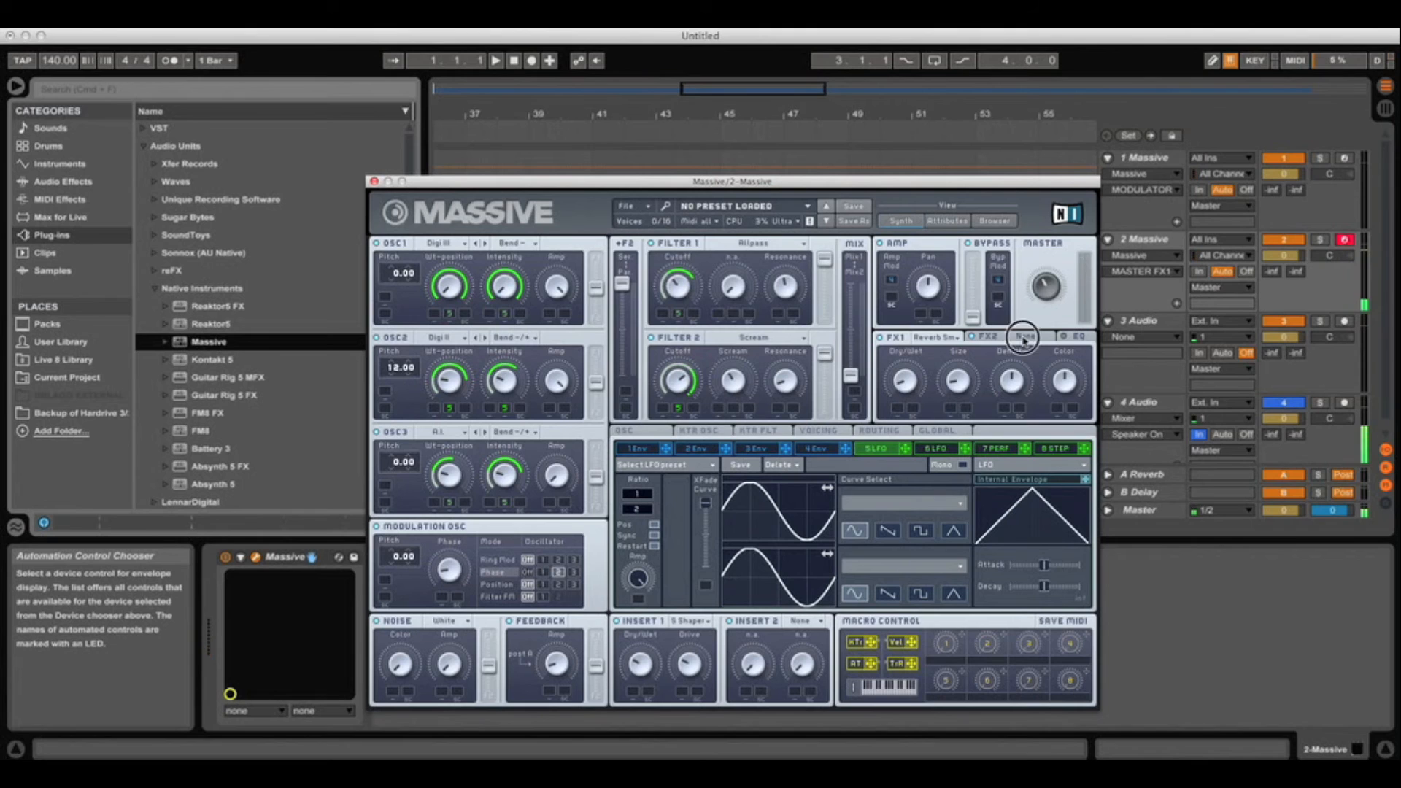
Make FX2 a Dimension Expander with slightly raised dry/wet
click(1025, 337)
click(1050, 340)
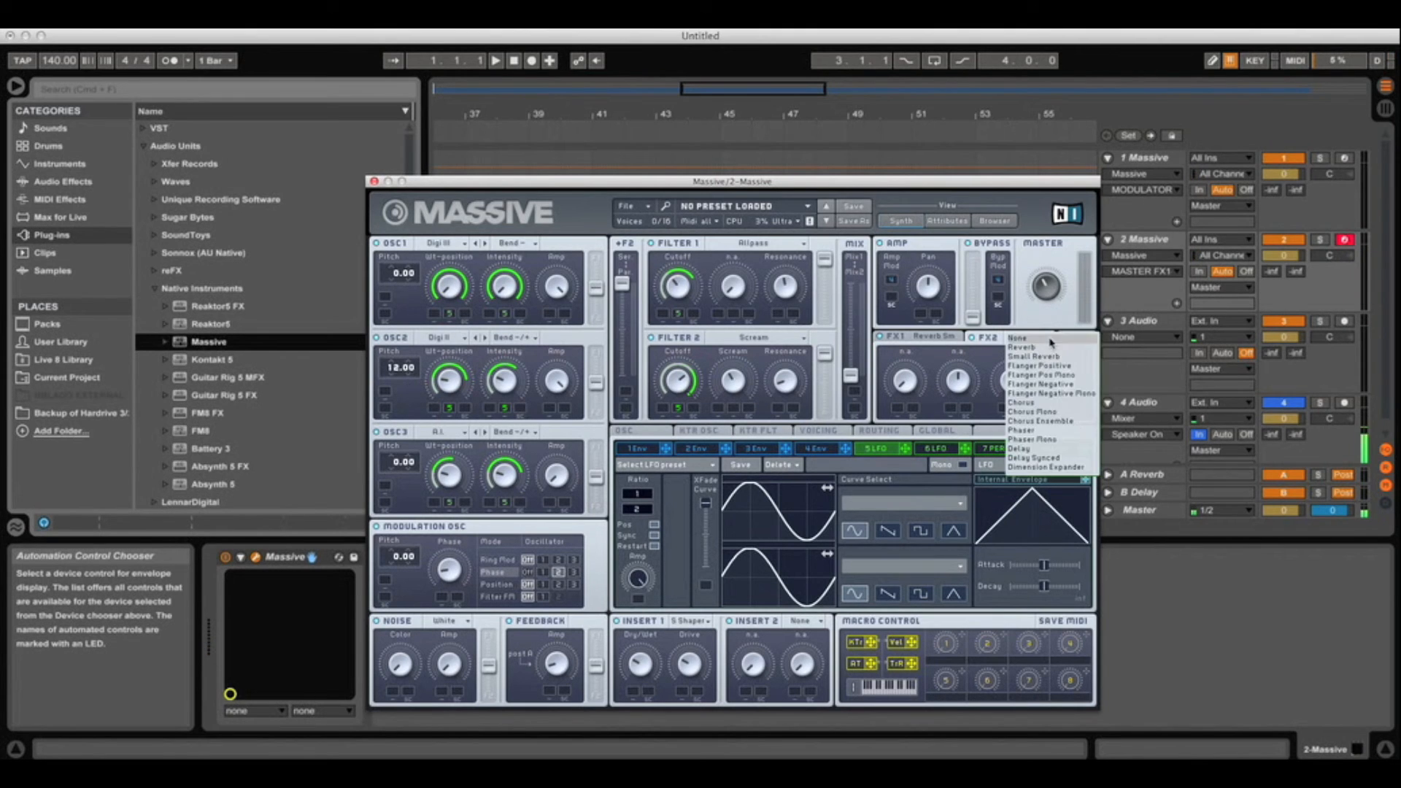
click(1046, 467)
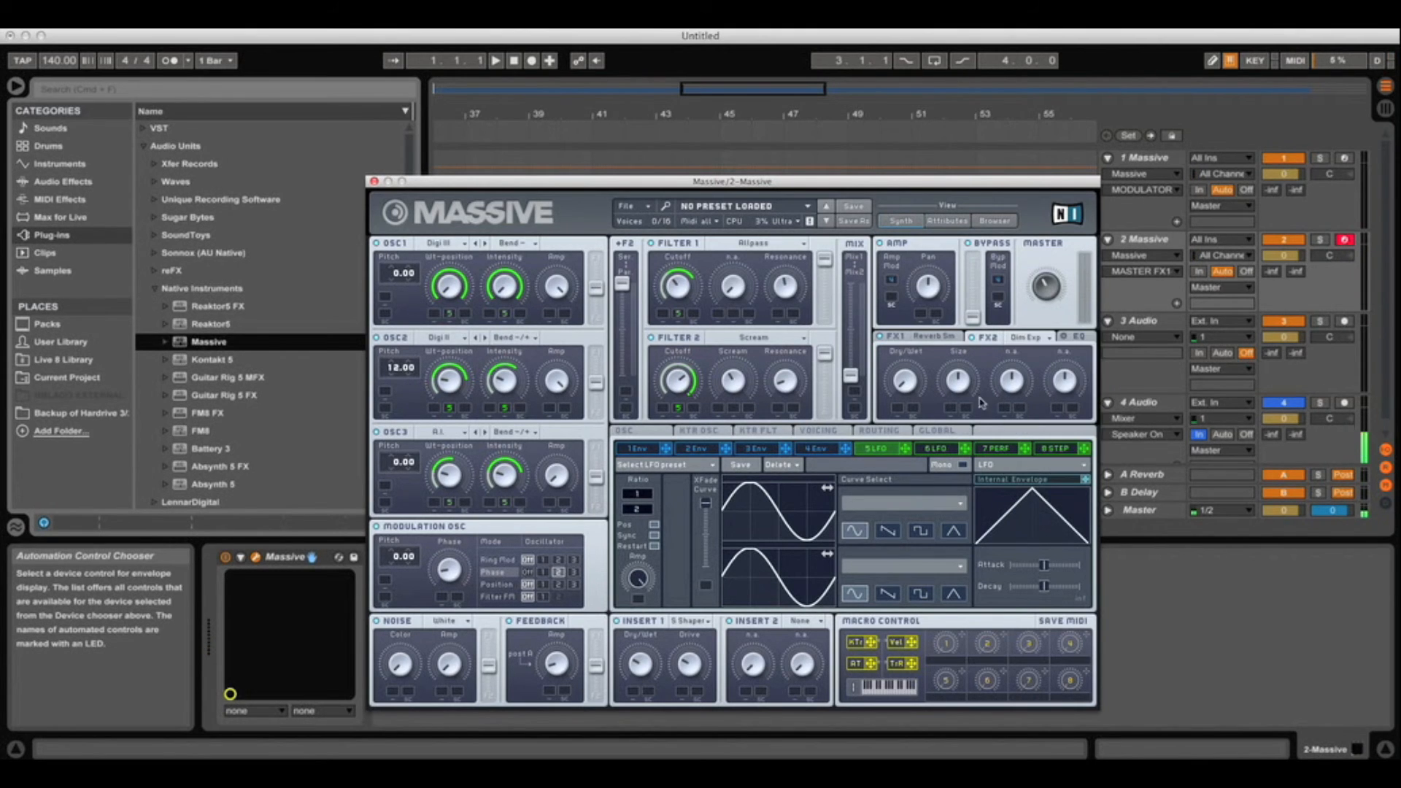
drag(903, 385, 903, 374)
Adjust the EQ high shelf and the master volume
click(1077, 337)
drag(1067, 385, 1073, 381)
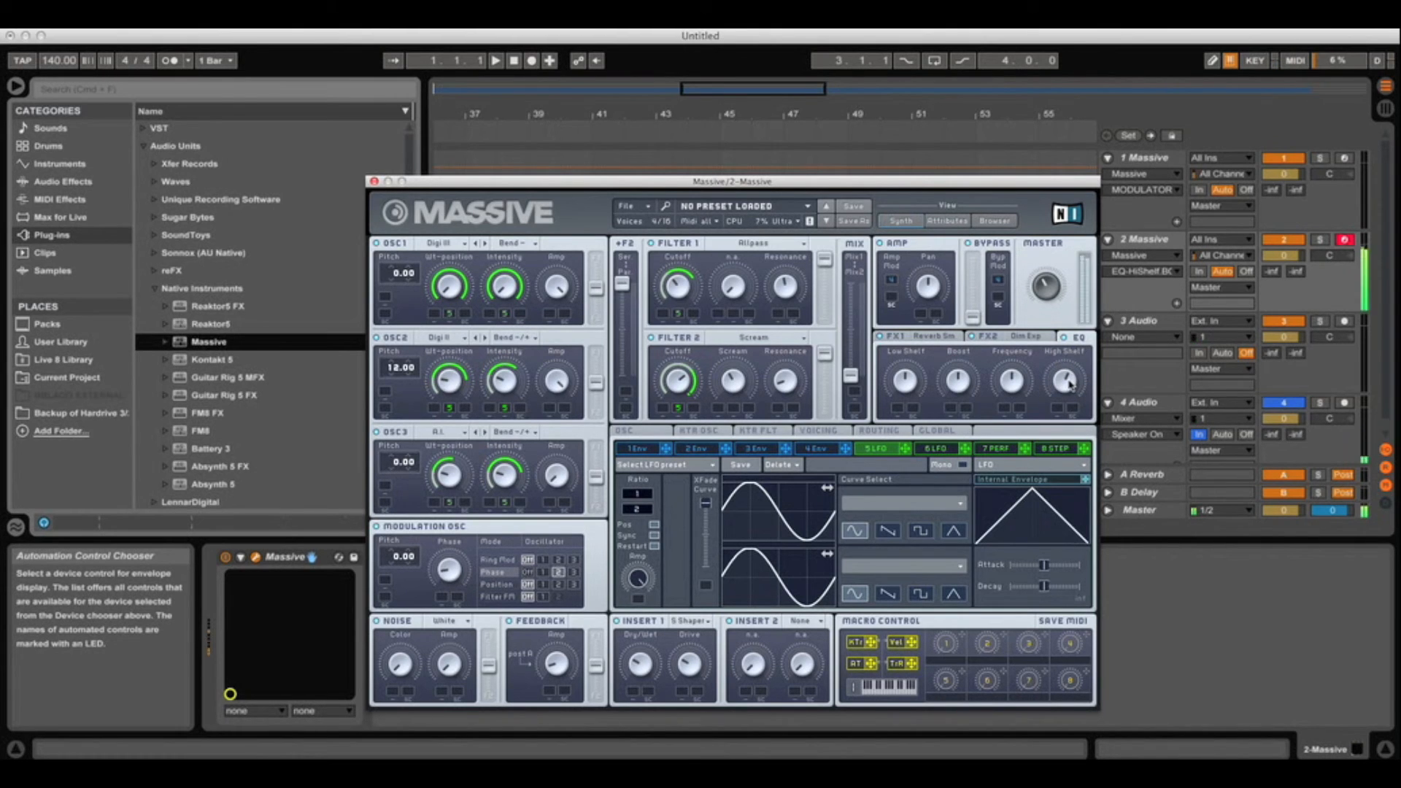
click(1044, 292)
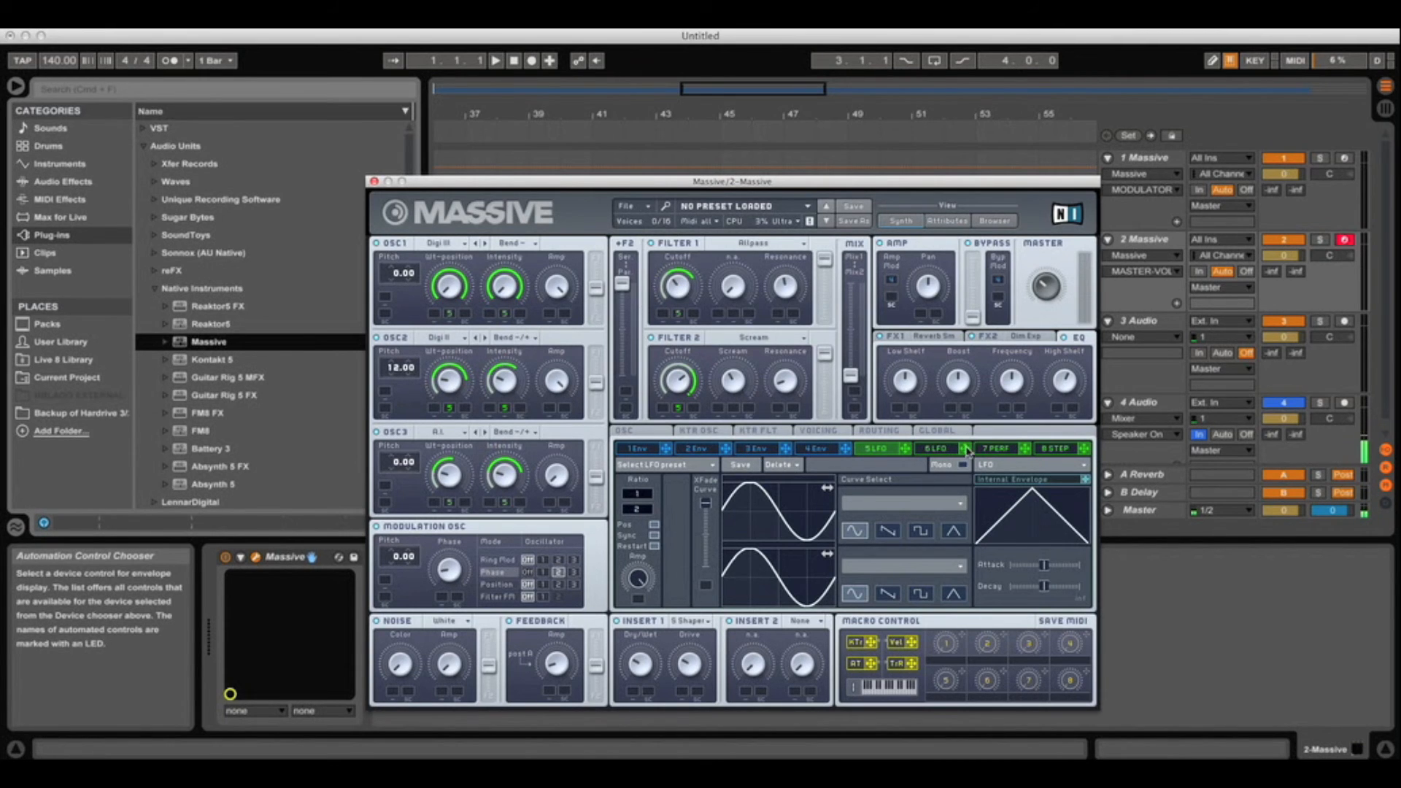
Route LFO 6 to OSC1–3 wavetable position and intensity plus both filter cutoffs, then show its settings
drag(965, 448, 448, 314)
drag(972, 451, 509, 318)
drag(972, 456, 449, 407)
drag(965, 452, 506, 411)
drag(965, 454, 450, 503)
drag(967, 452, 506, 503)
drag(965, 450, 678, 314)
drag(967, 453, 678, 410)
click(938, 449)
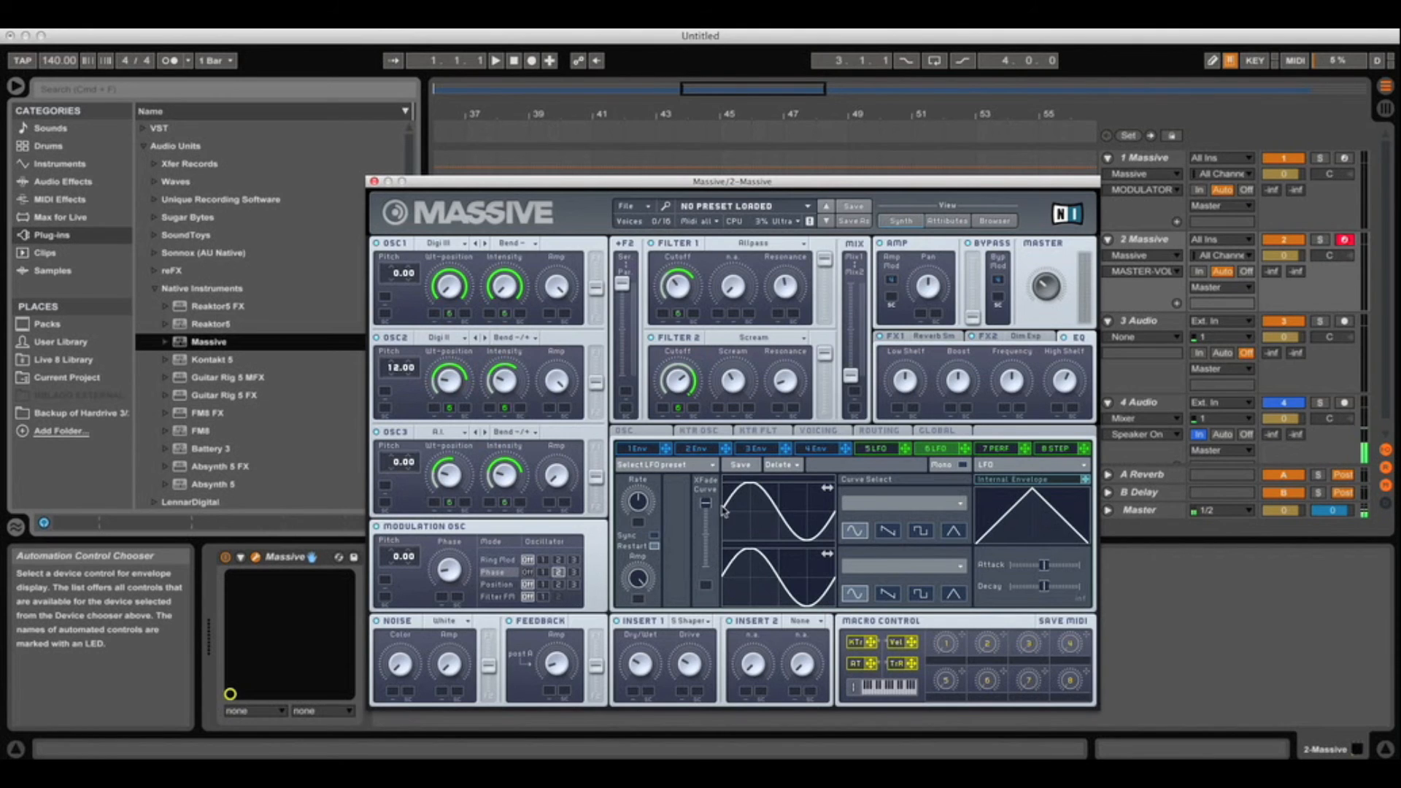
Turn LFO 6 into a Performer synced to the tempo at a 1/16 ratio
click(1082, 467)
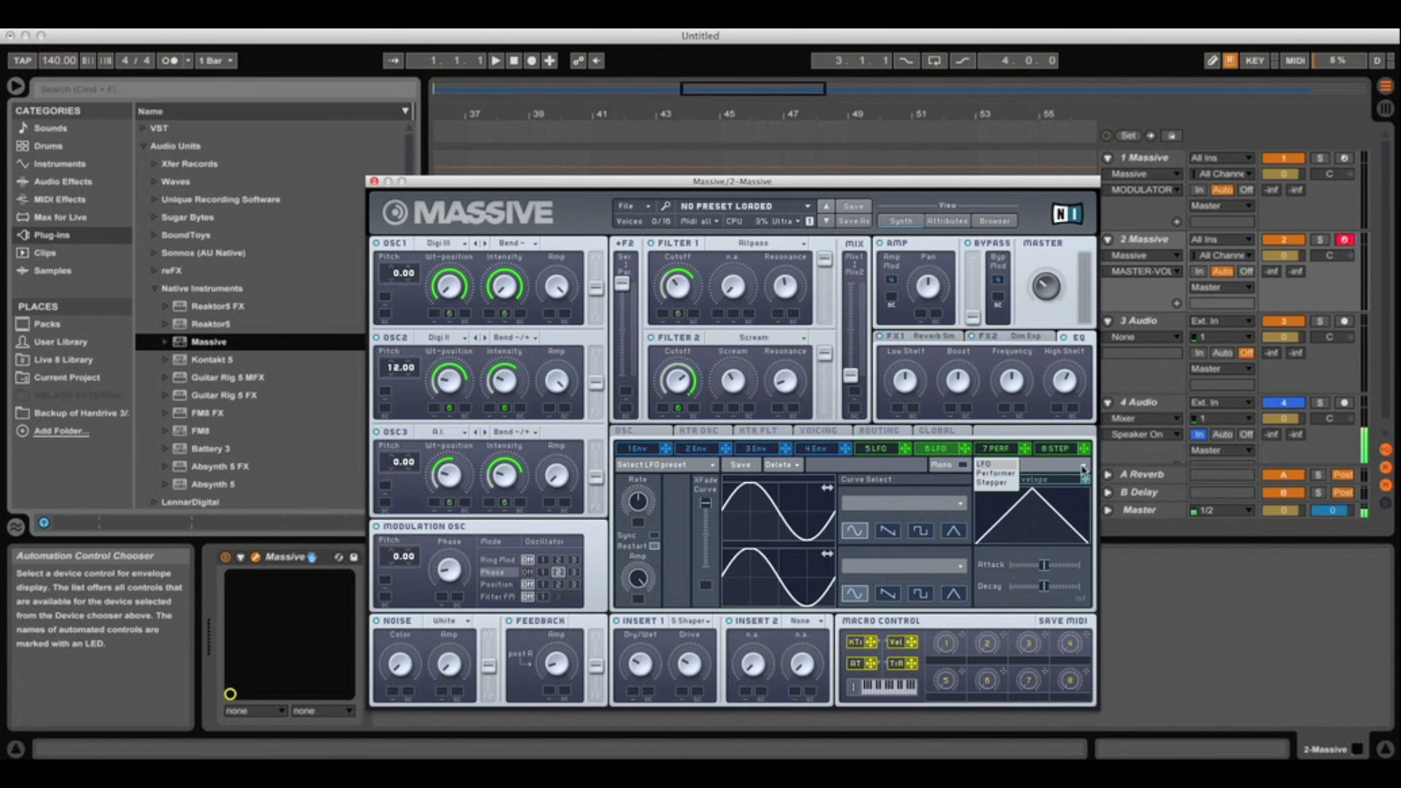
click(1005, 476)
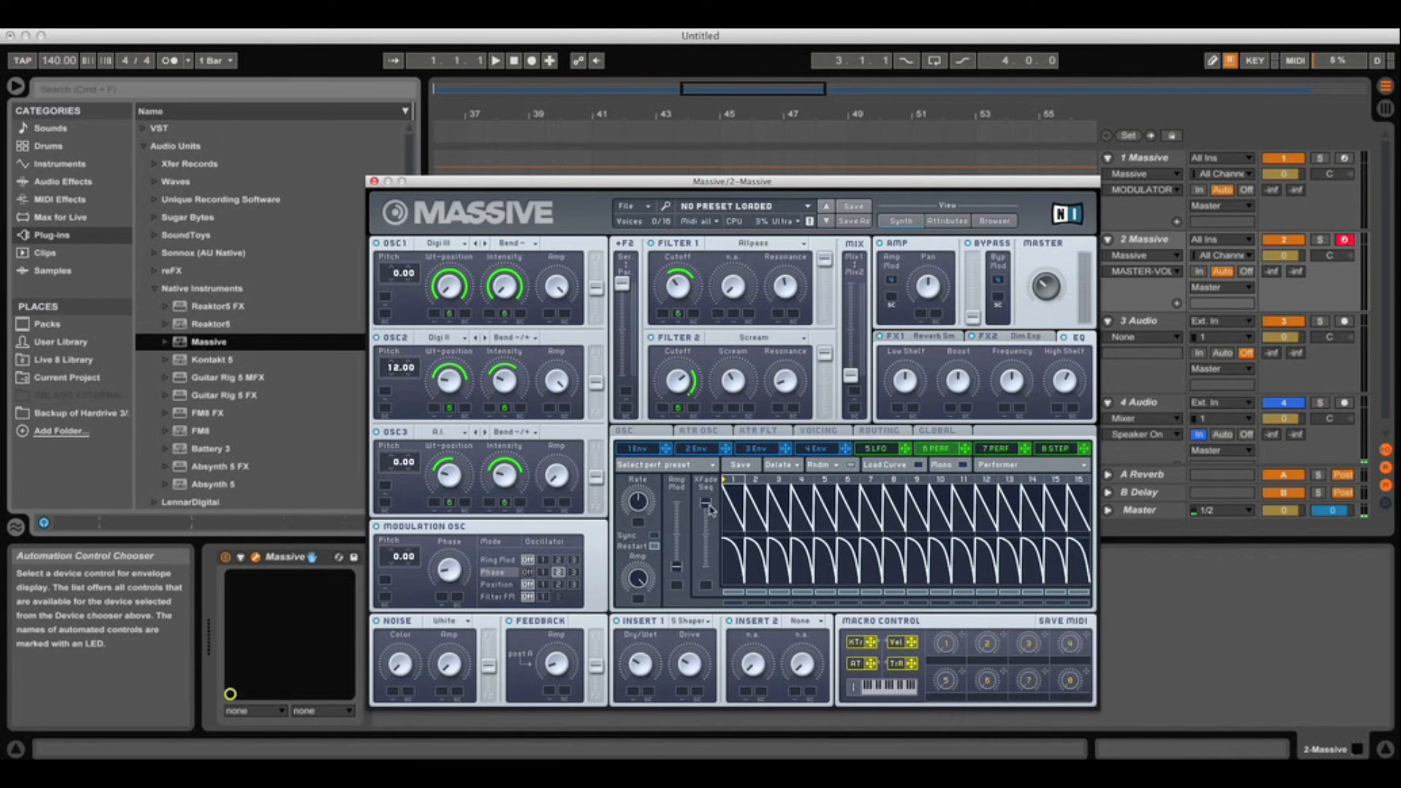
mouse_move(706, 503)
mouse_down()
mouse_move(701, 583)
mouse_move(699, 494)
mouse_up()
click(655, 537)
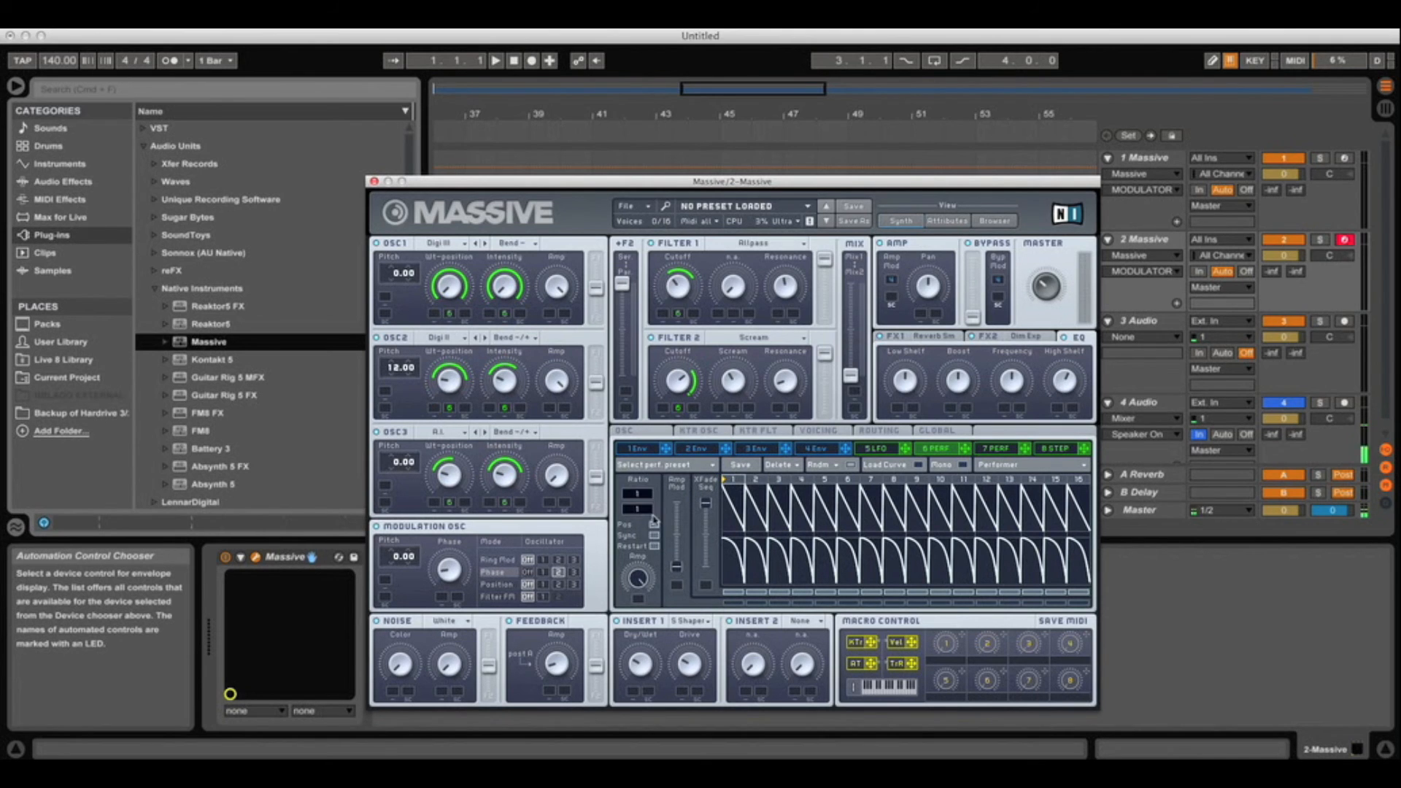
mouse_move(645, 514)
mouse_down()
mouse_move(653, 480)
mouse_move(653, 497)
mouse_up()
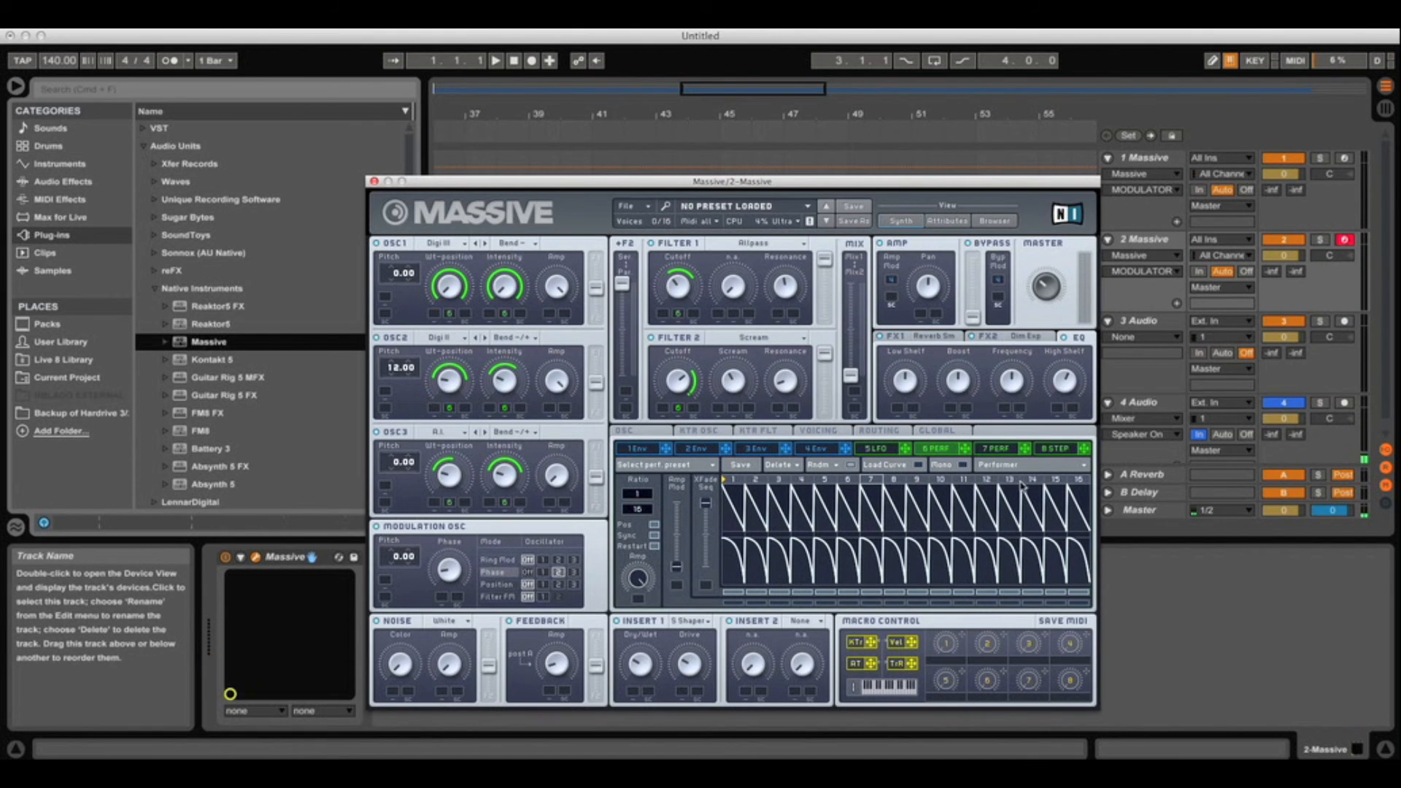
Apply rounded rising, falling and arch curves to Performer steps 1 through 9
click(898, 466)
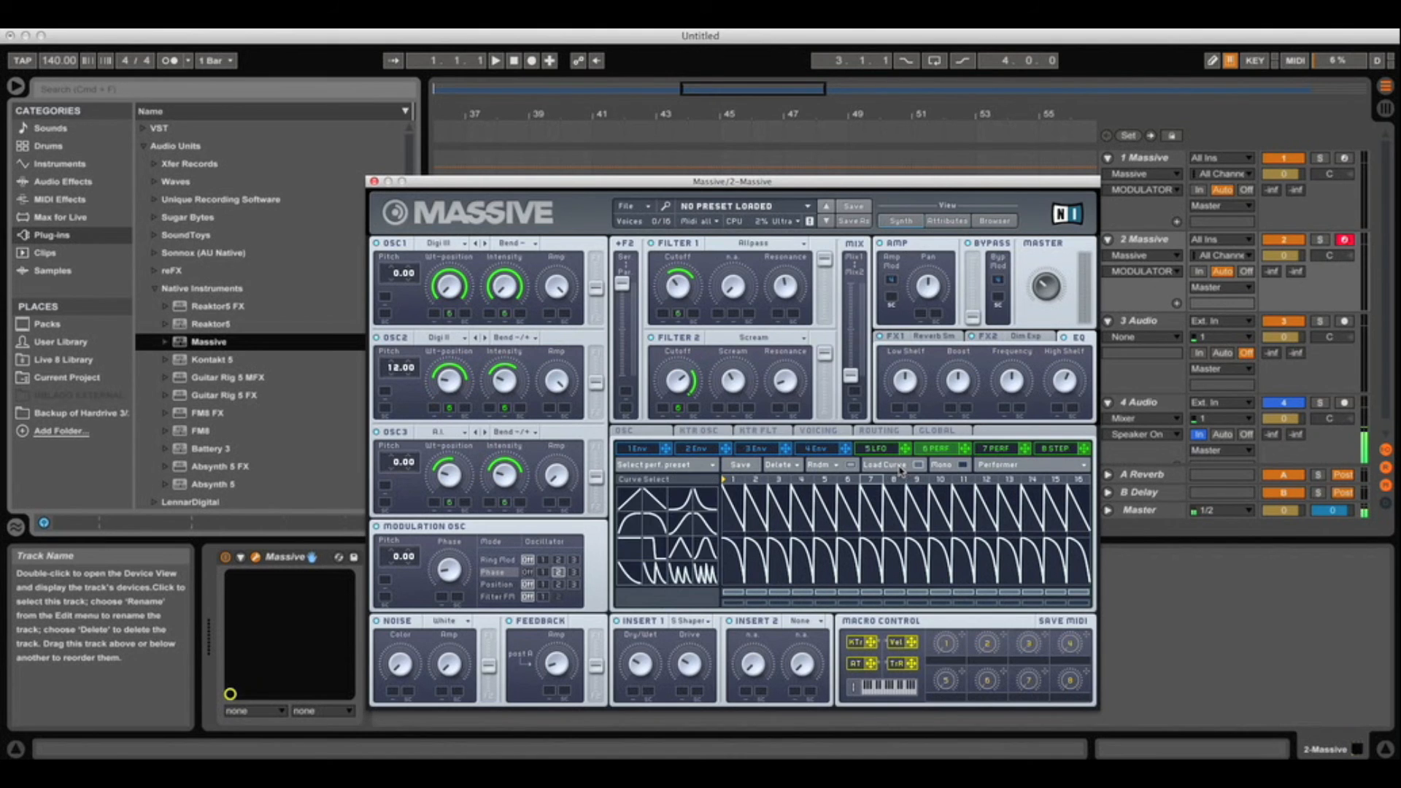
click(635, 523)
drag(726, 513, 726, 460)
click(650, 523)
drag(759, 522, 764, 471)
click(635, 521)
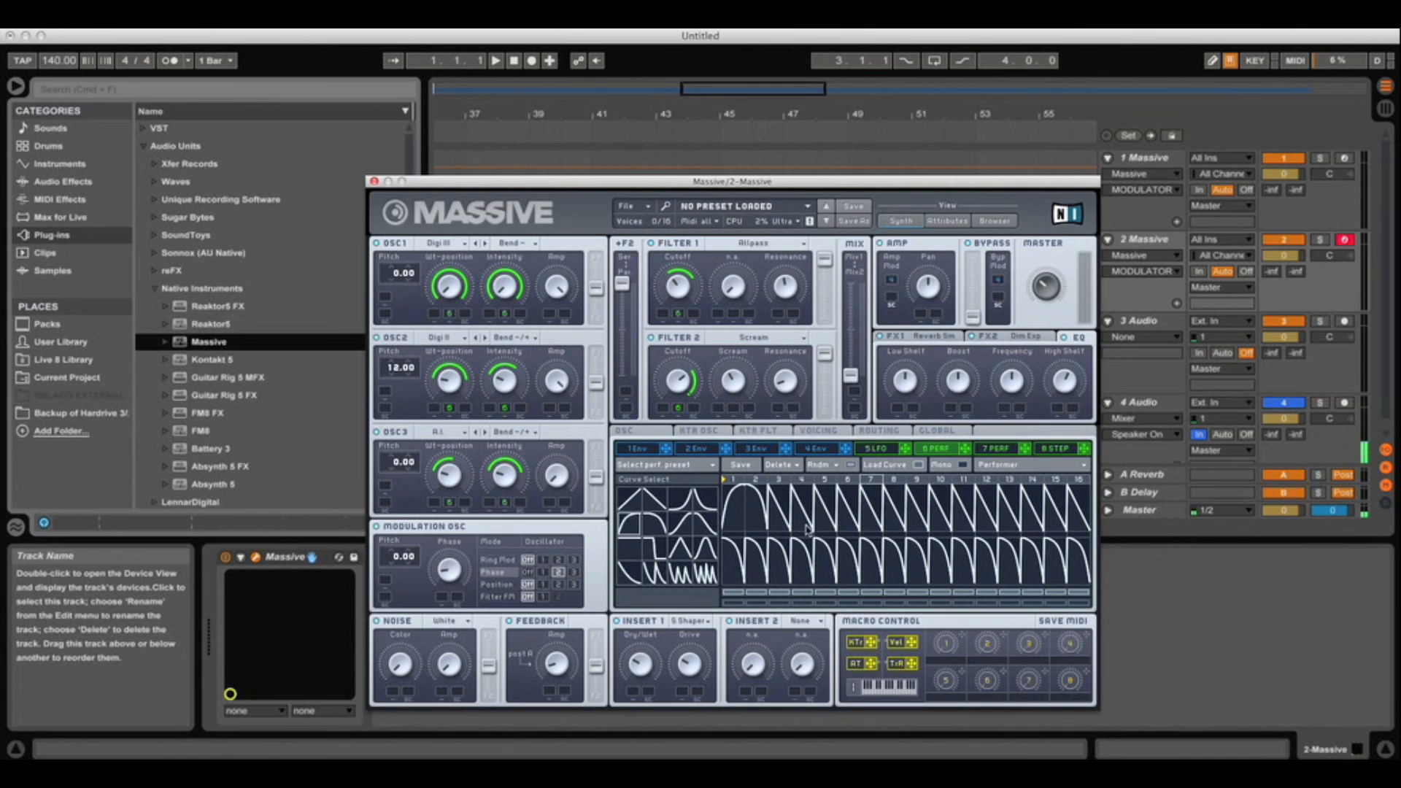
drag(826, 517, 826, 471)
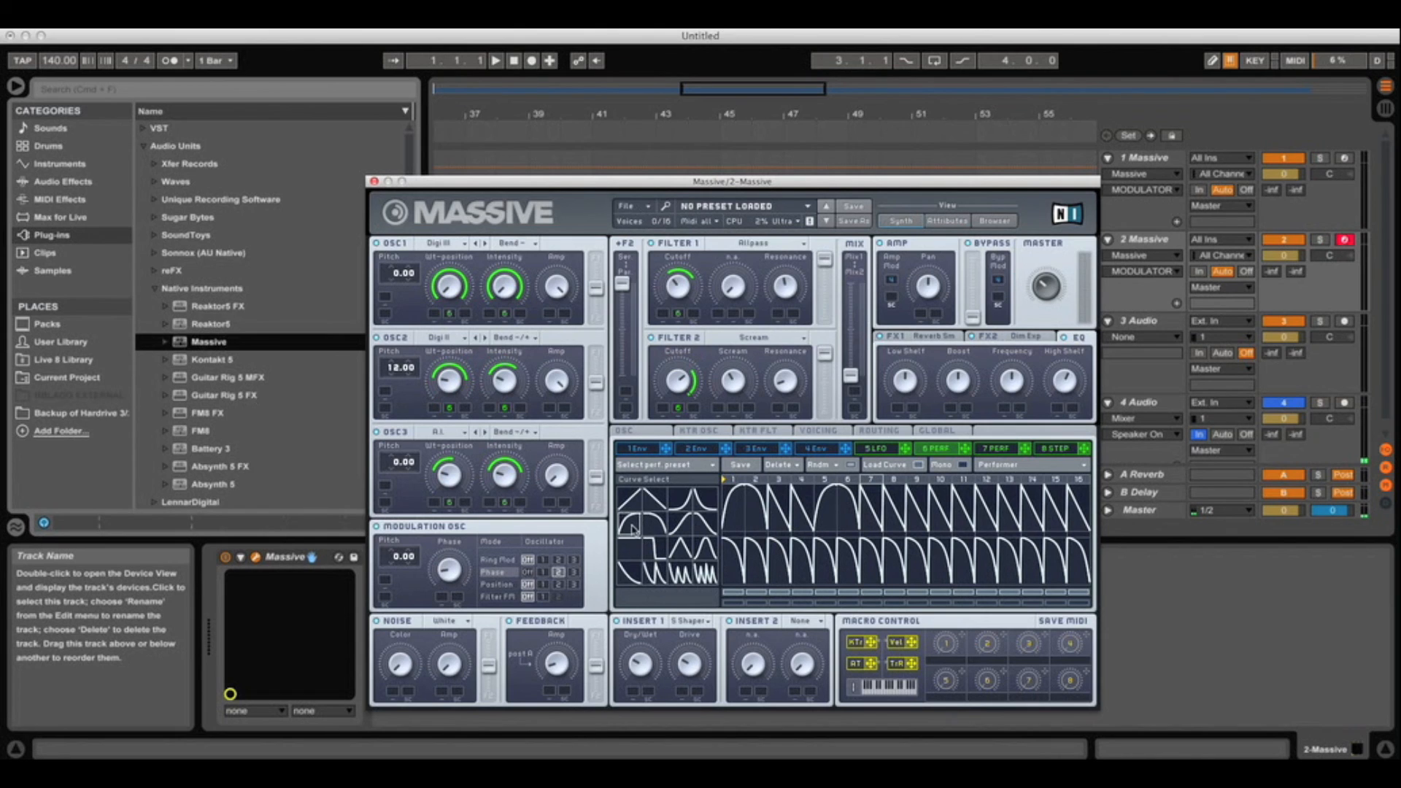
drag(886, 511, 890, 460)
click(657, 523)
click(917, 521)
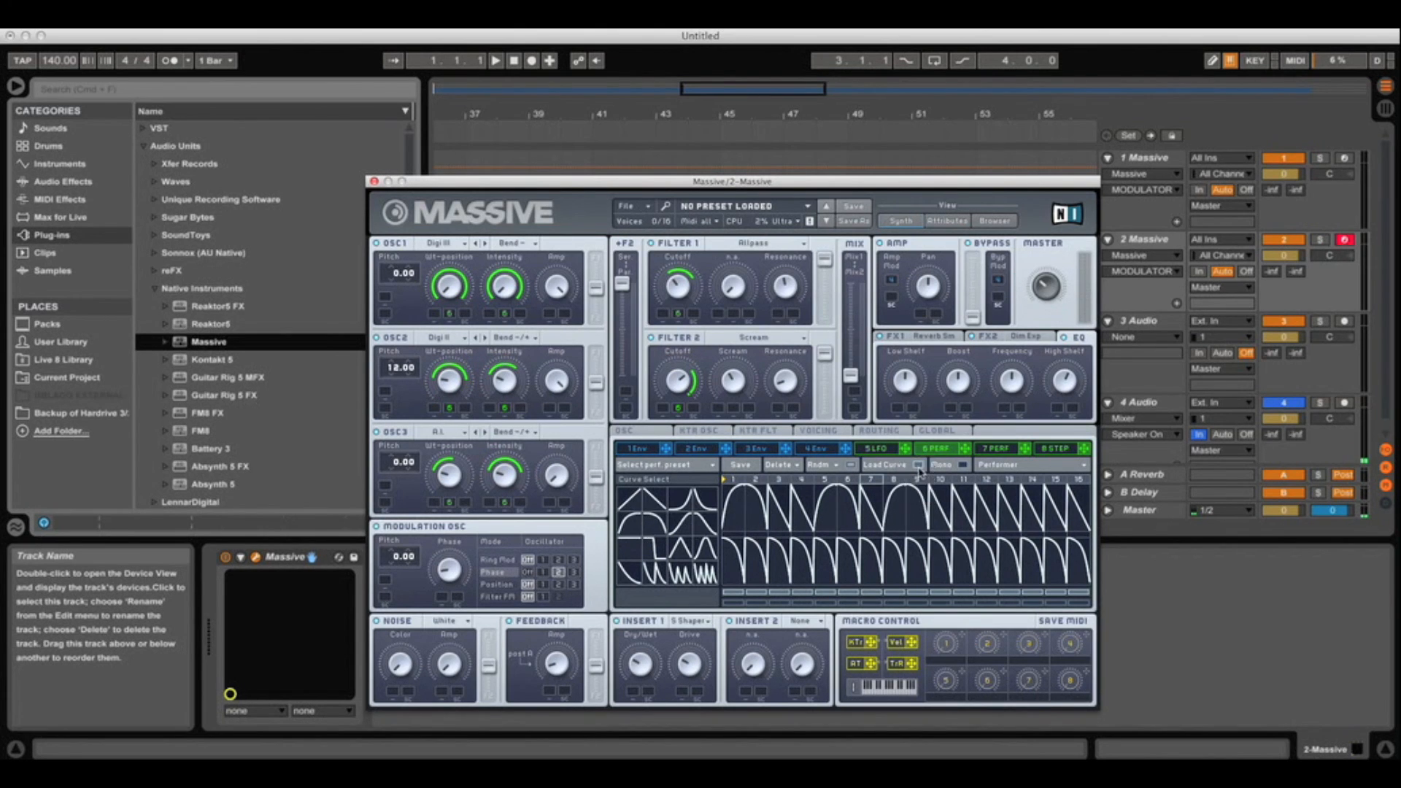
Apply rounded arch, rising and falling curves to Performer steps 11 through 16
click(630, 523)
click(963, 521)
click(985, 511)
click(635, 527)
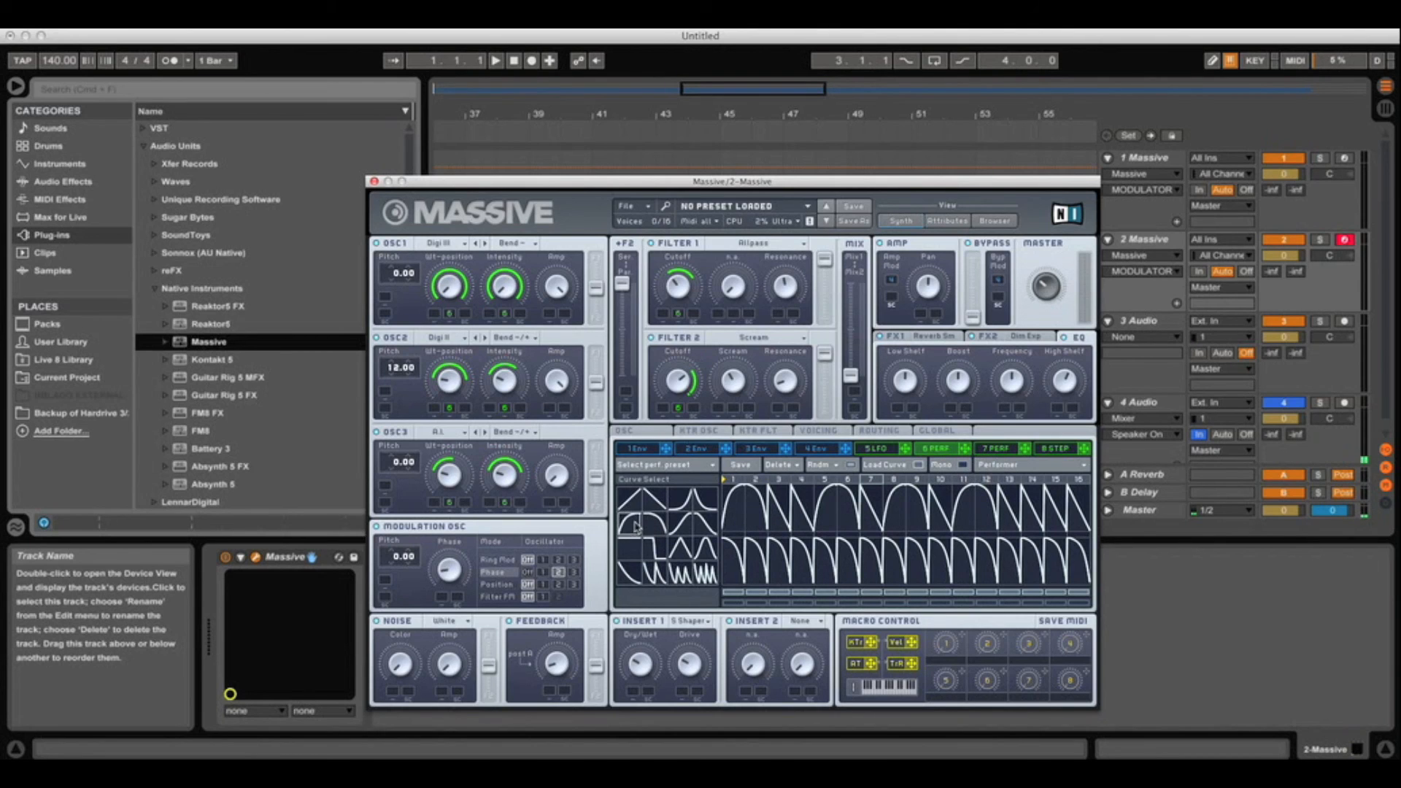
click(1009, 518)
click(653, 521)
drag(1036, 520, 1040, 458)
click(627, 523)
click(1051, 517)
click(632, 526)
click(1078, 520)
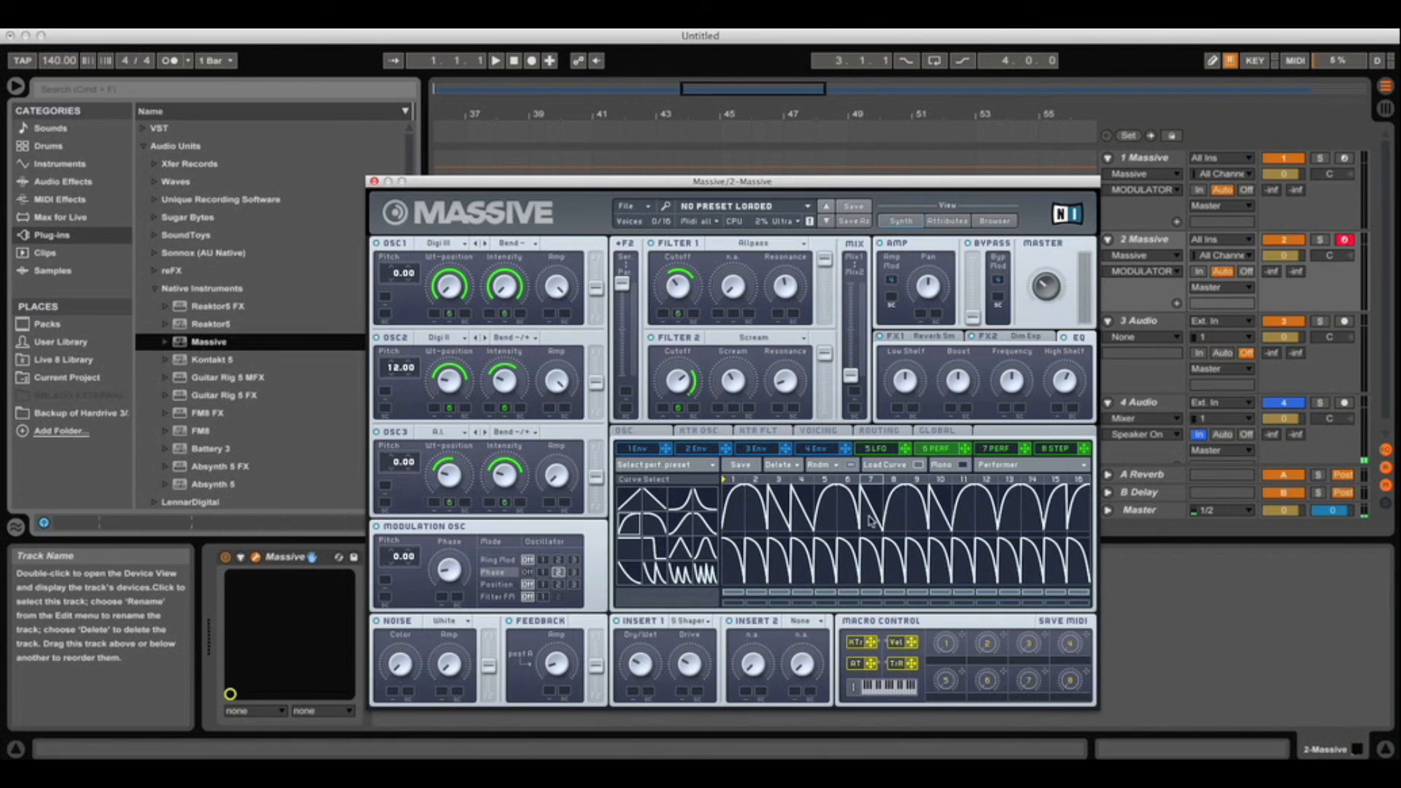
Revert step 12 to a straight falling ramp and move the Massive window down
click(892, 509)
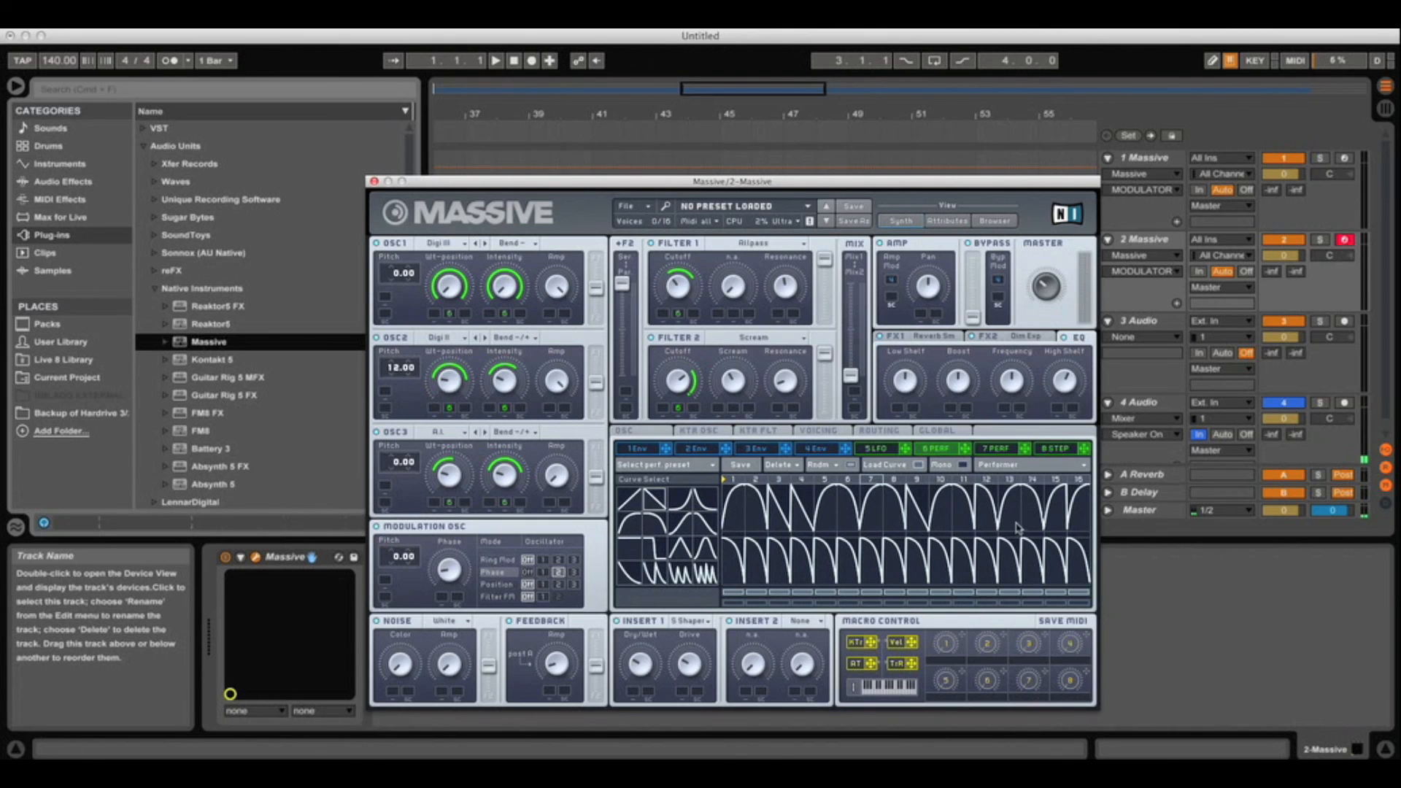
click(989, 519)
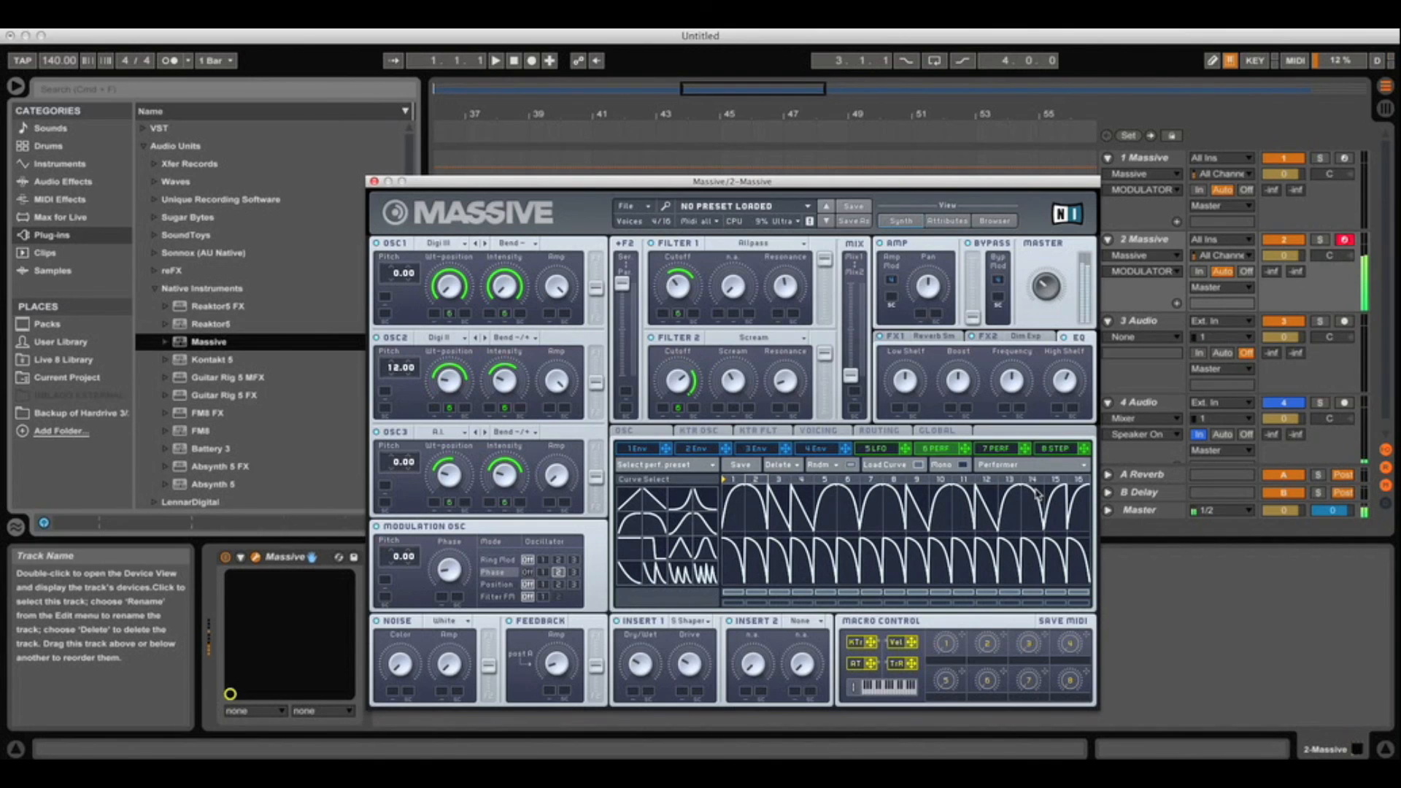
drag(740, 186, 837, 515)
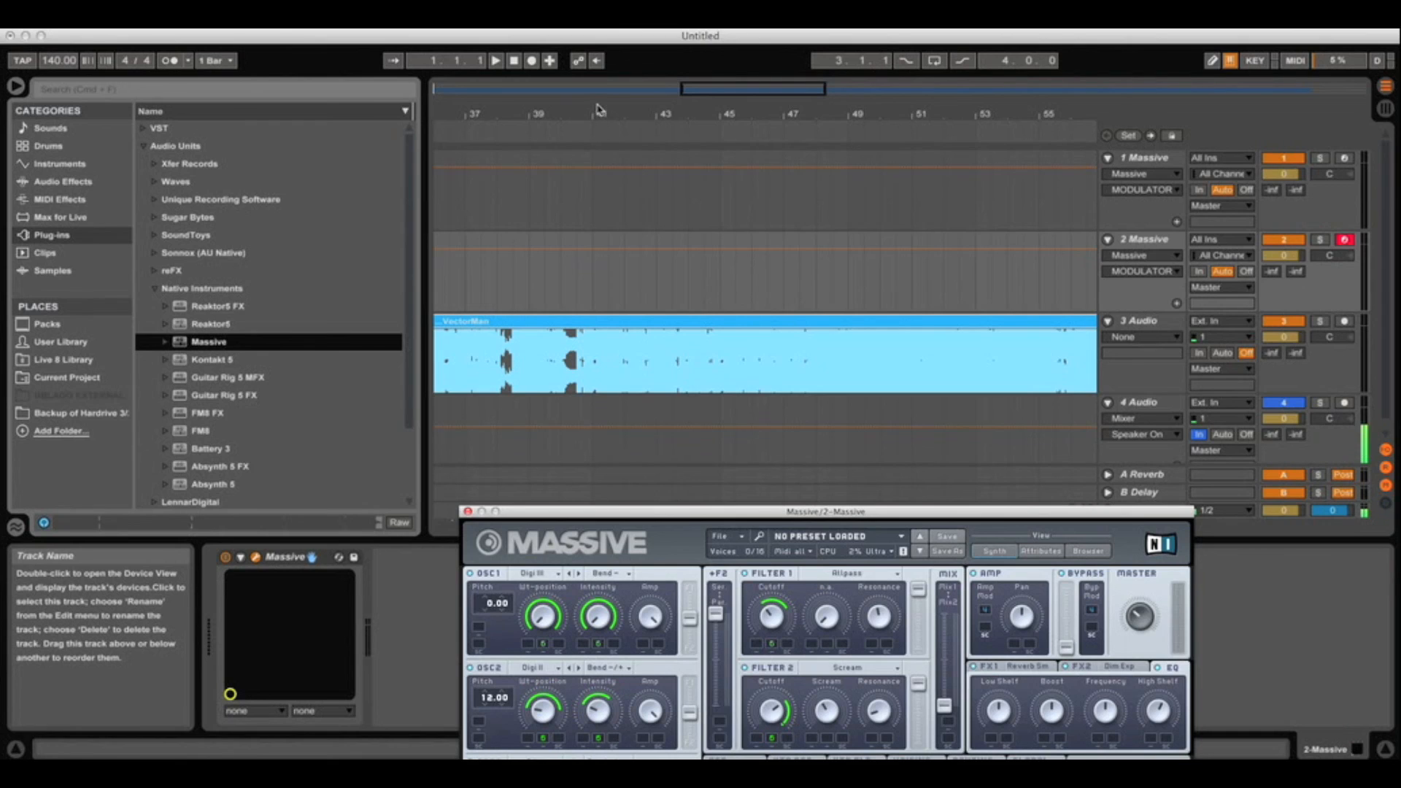
Play the arrangement from around bar 40 to audition the patch, then stop
click(570, 136)
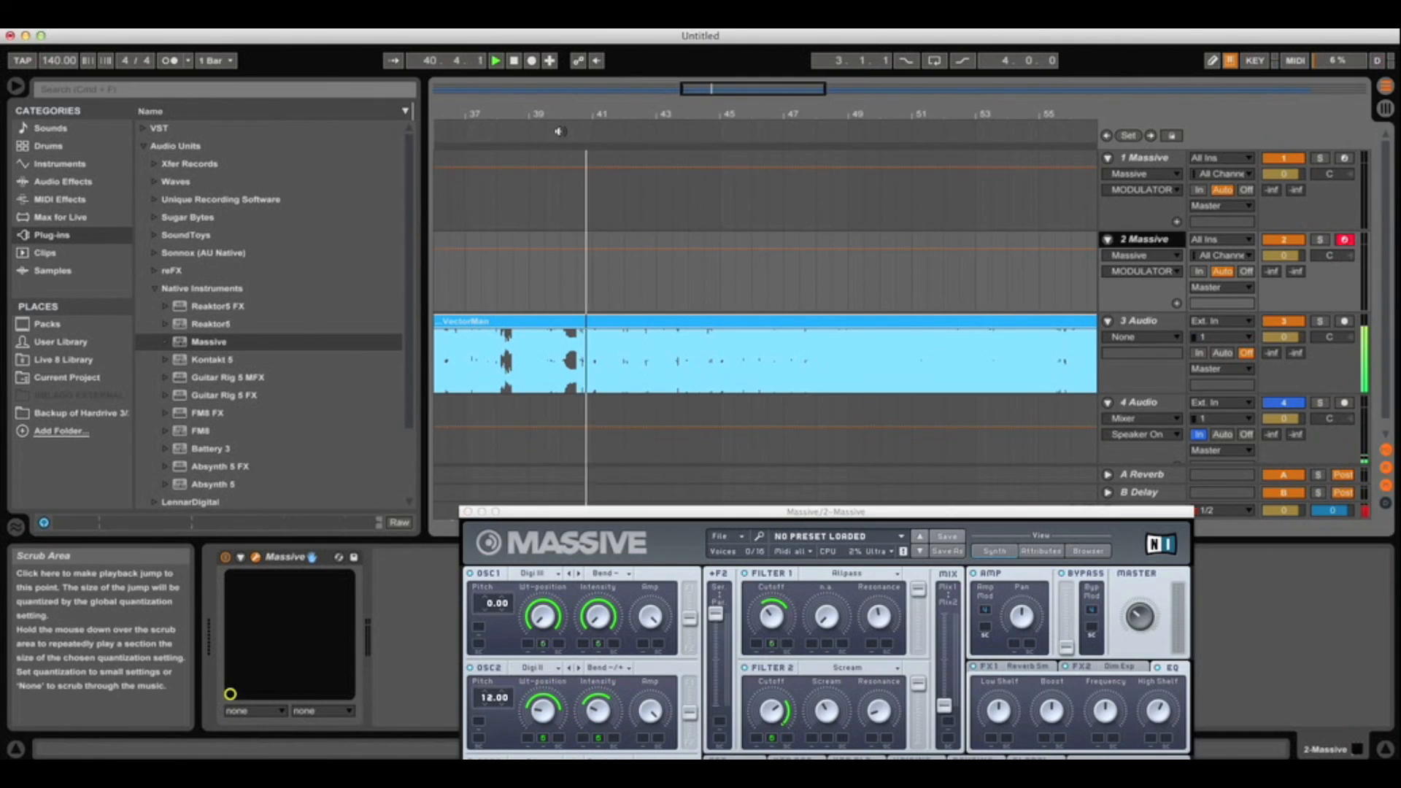
click(527, 131)
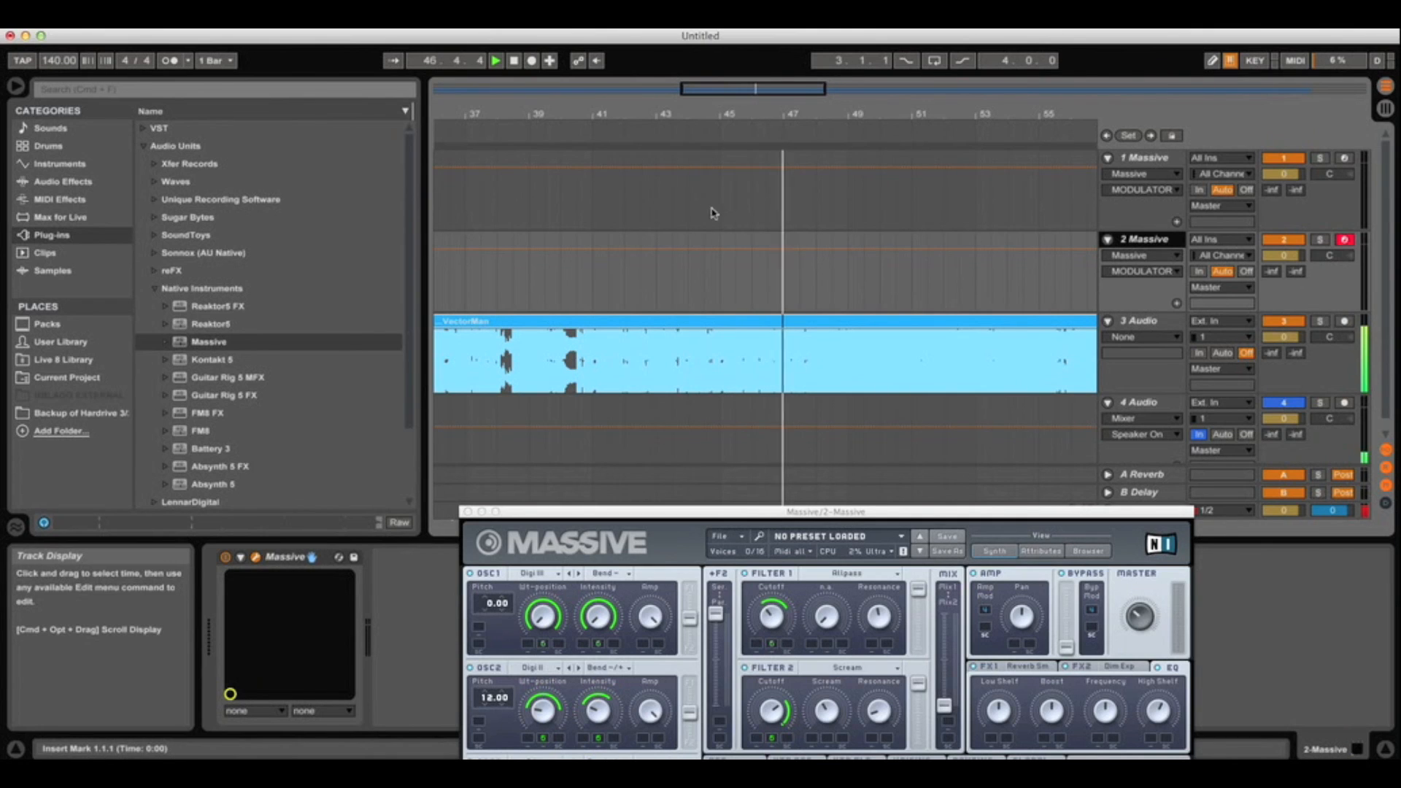
click(513, 62)
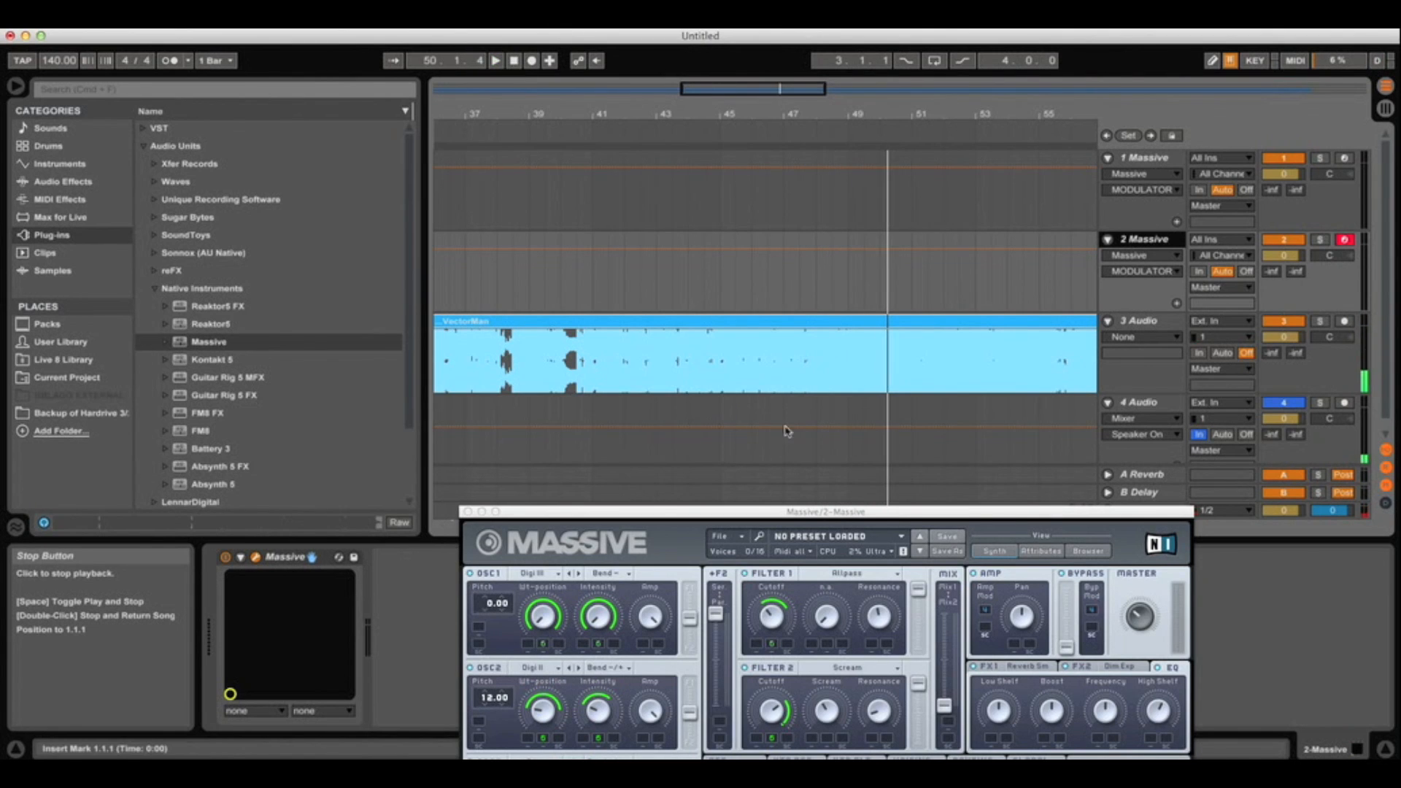
Reposition the Massive window and close it
drag(841, 519, 766, 179)
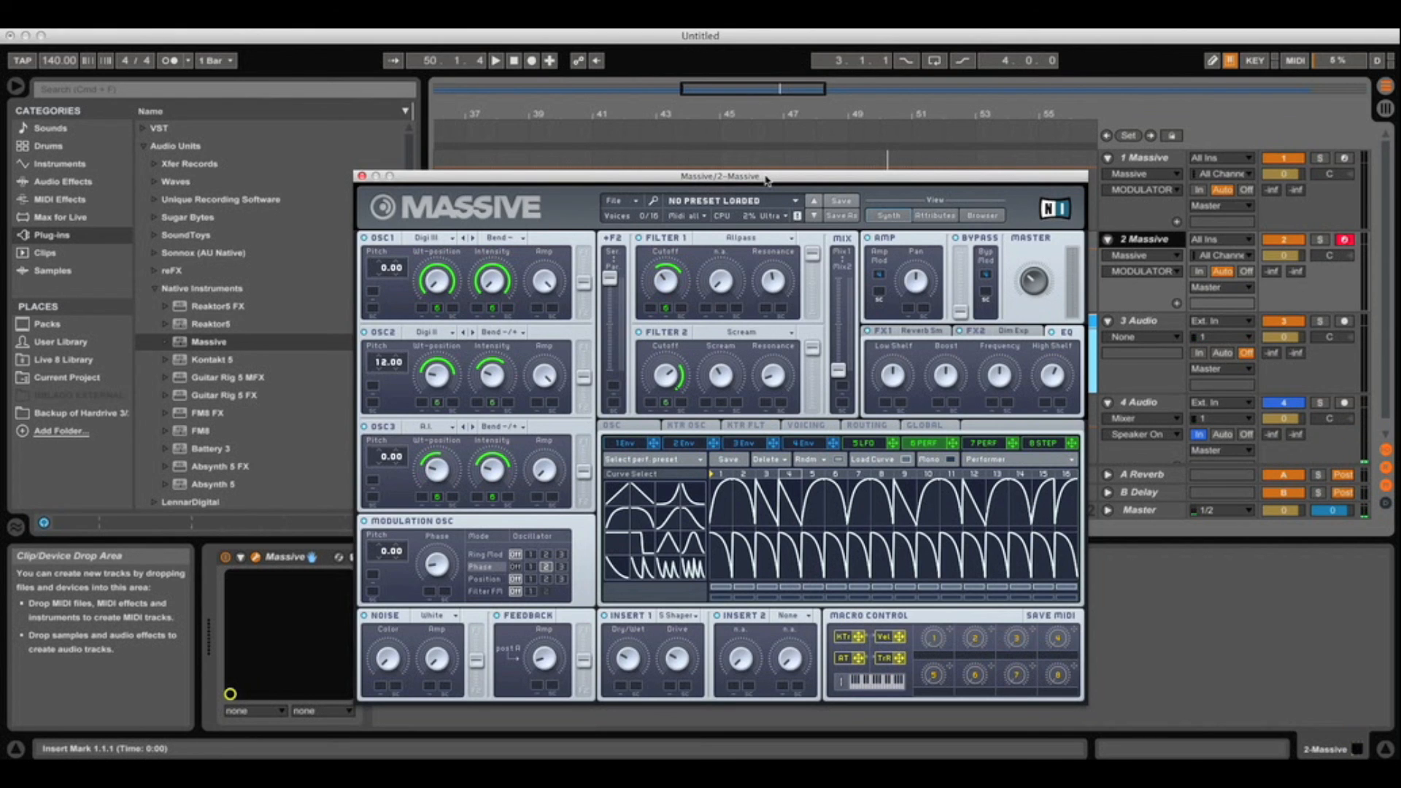
drag(741, 177, 727, 248)
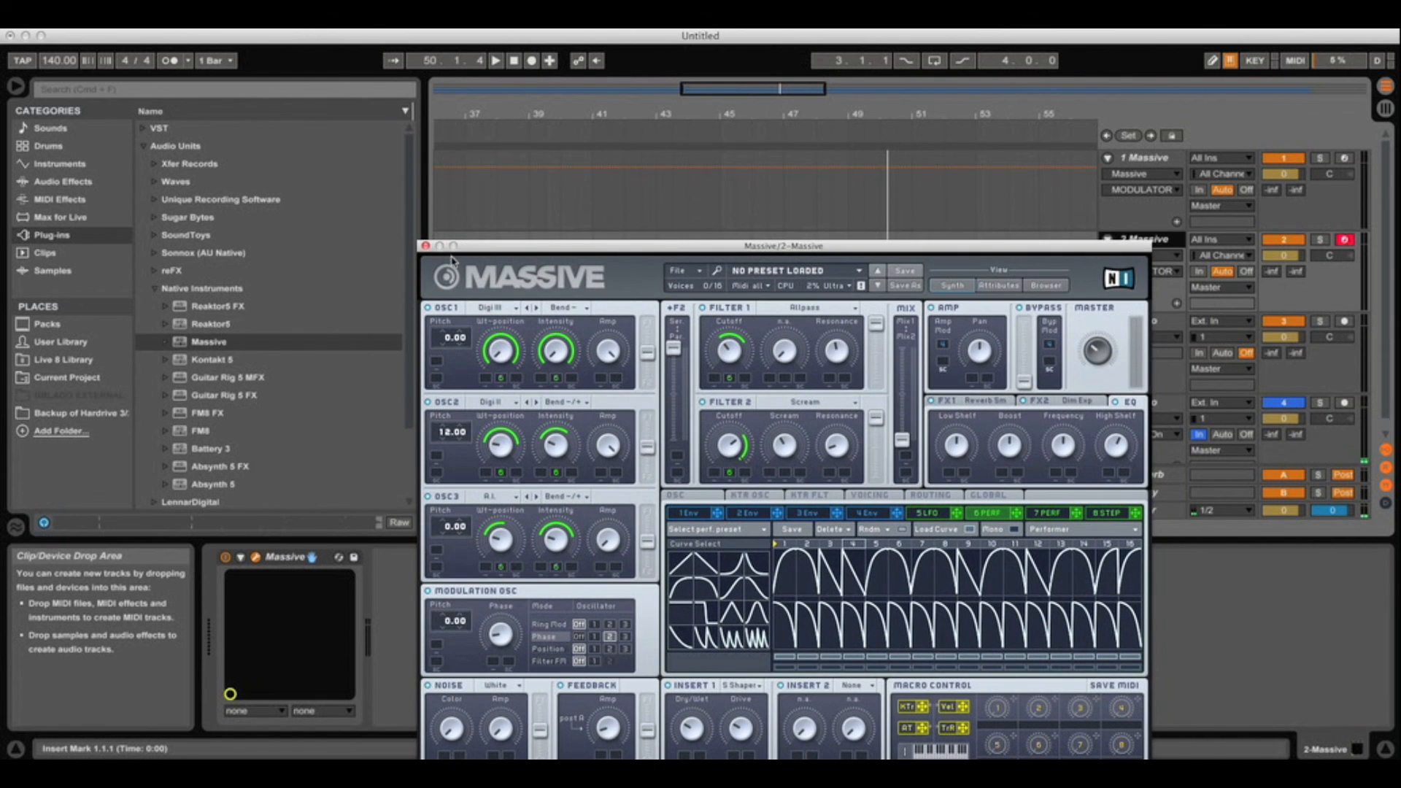
click(425, 246)
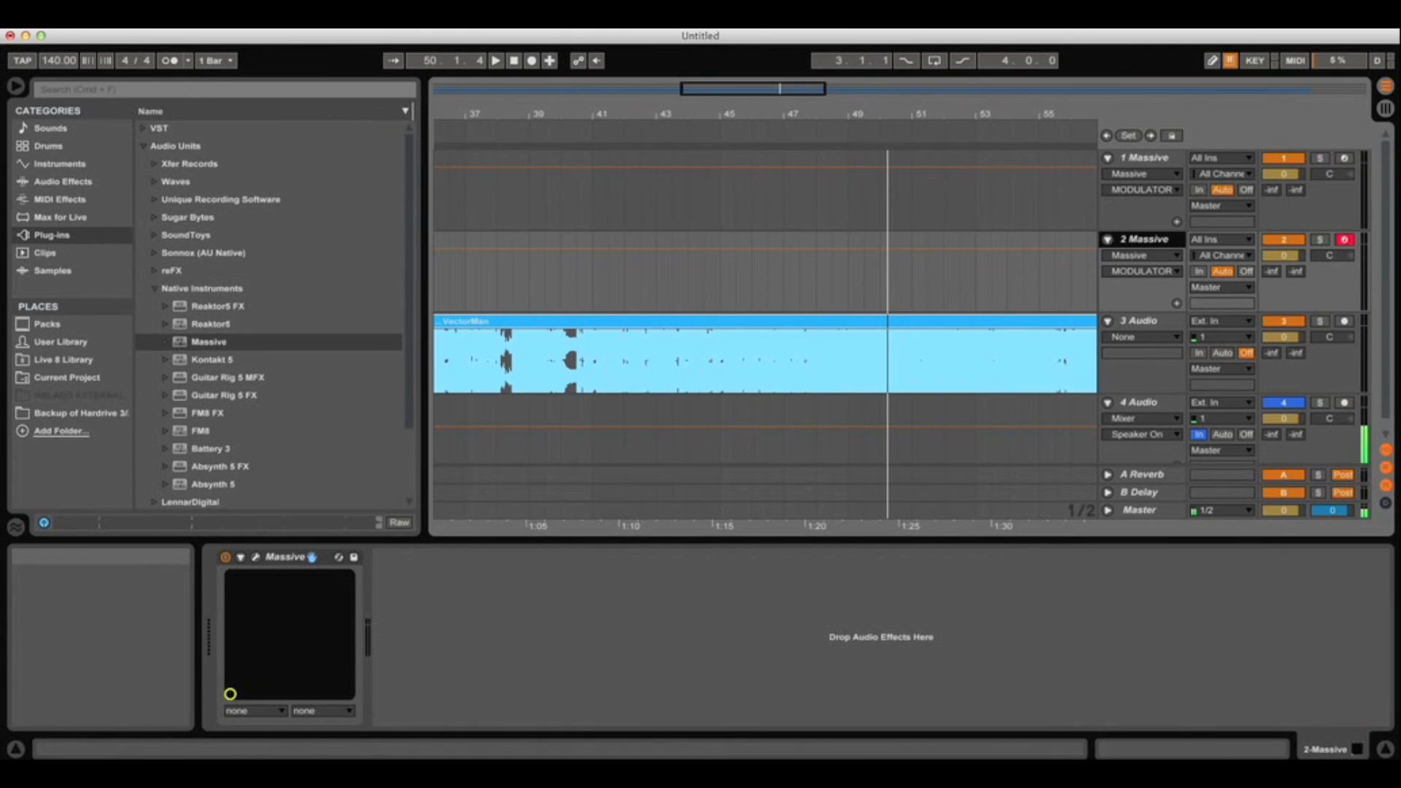